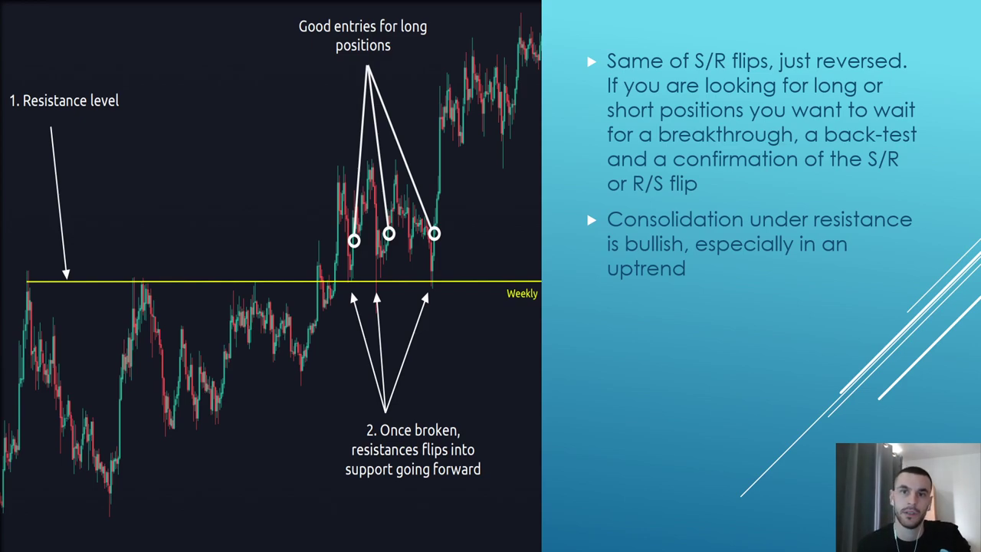
# Step: Switch from the slideshow to TradingView and set the BTCUSDT chart to the weekly timeframe
pyautogui.click(33, 540)
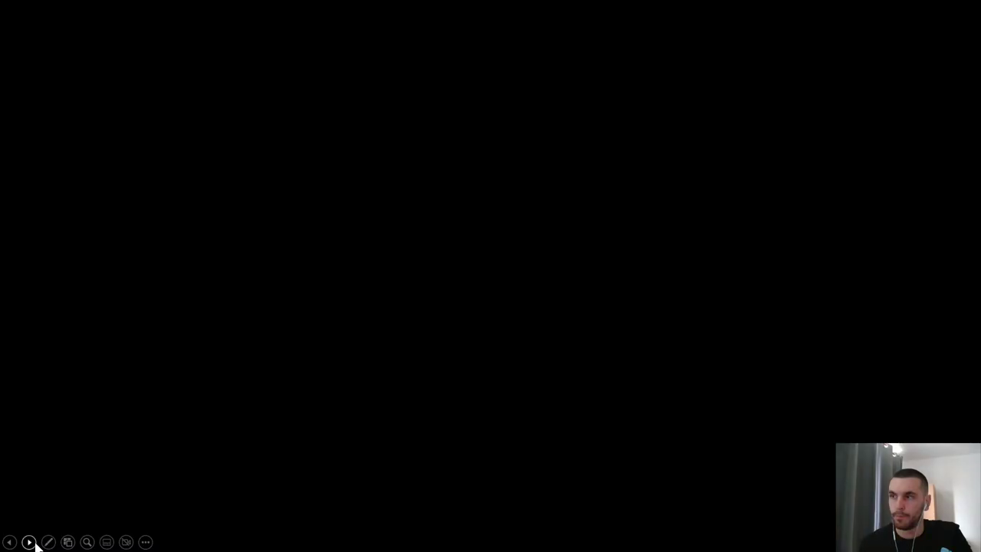
pyautogui.click(9, 542)
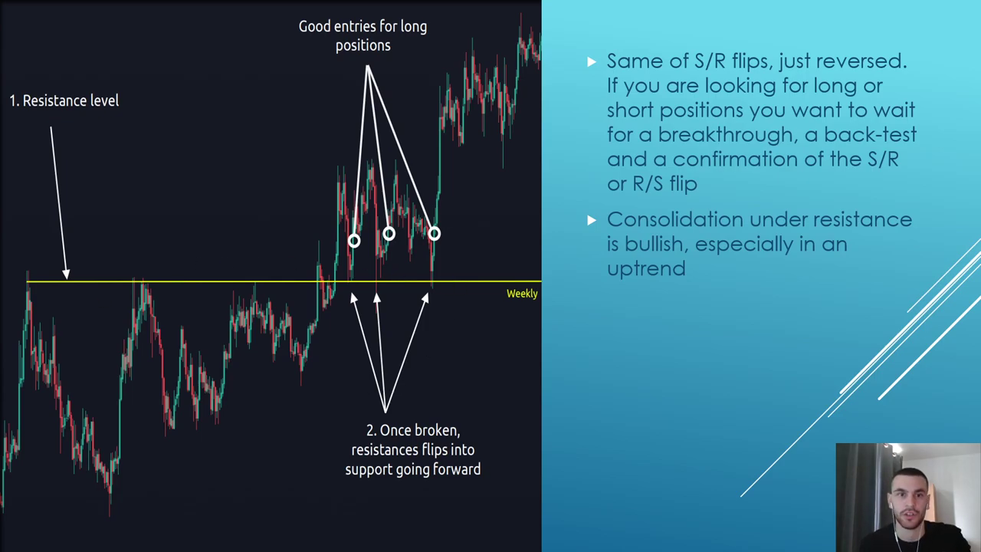
pyautogui.hotkey('alt', 'Tab')
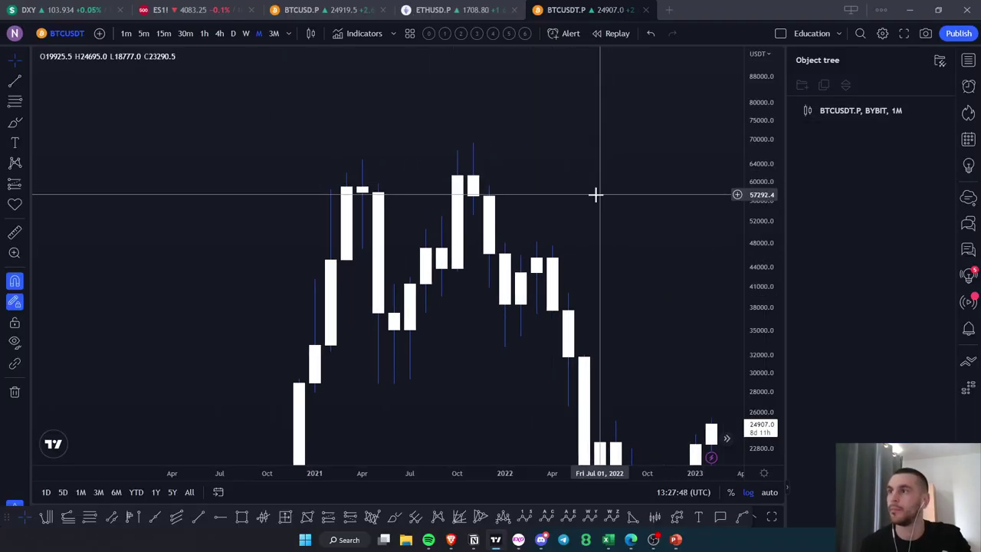
pyautogui.moveTo(602, 192); pyautogui.dragTo(569, 199)
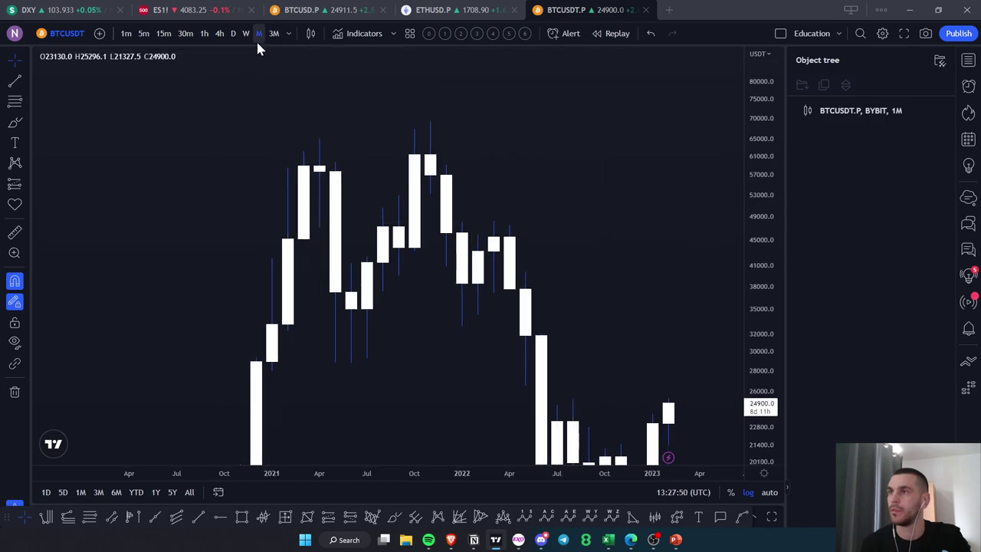
pyautogui.moveTo(545, 157); pyautogui.dragTo(554, 166)
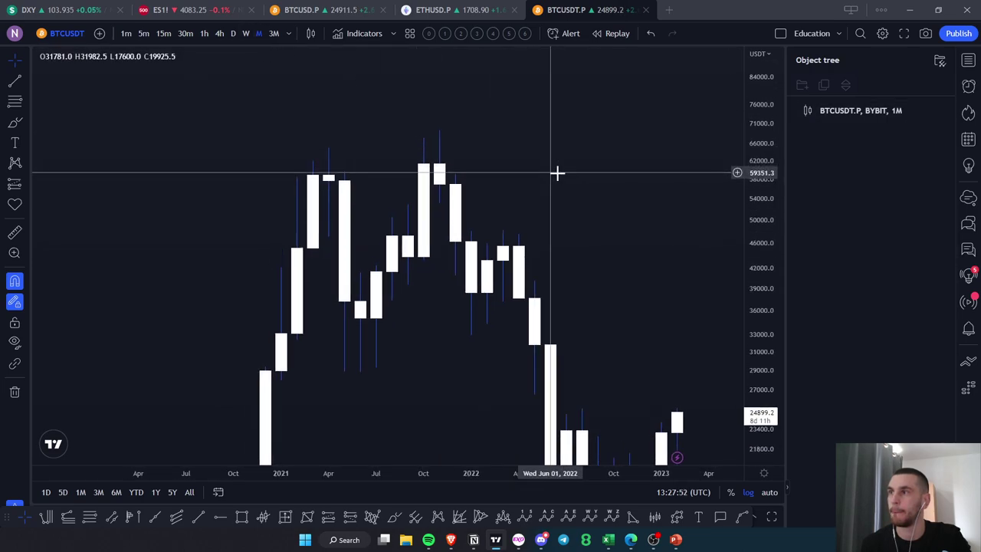
pyautogui.click(246, 33)
# Step: Place a horizontal ray at 32224.5 starting from the 18 January 2021 candle and apply the weekly drawing template
pyautogui.scroll(-5, 429, 218)
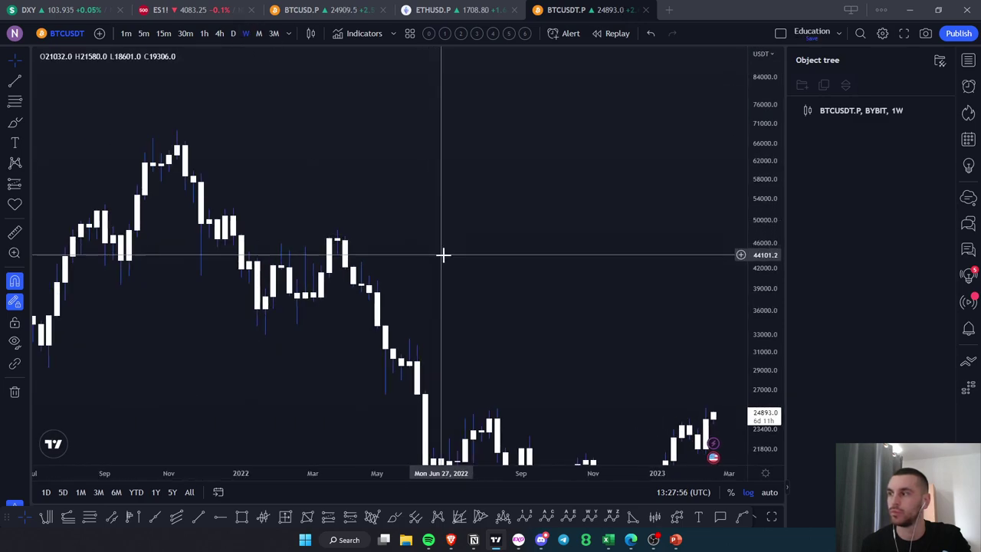
pyautogui.scroll(-5, 479, 259)
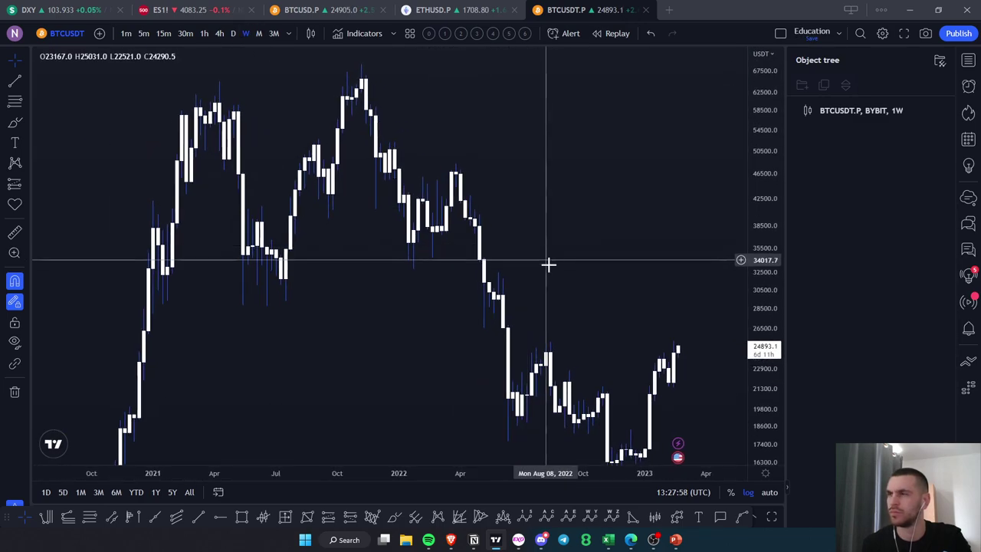
pyautogui.moveTo(553, 266); pyautogui.dragTo(611, 319)
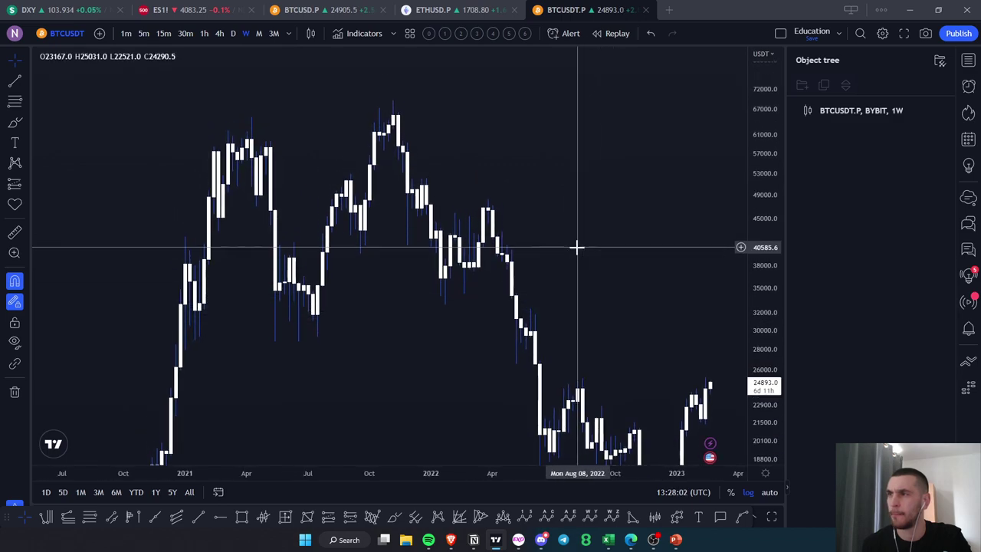
pyautogui.moveTo(580, 230); pyautogui.dragTo(604, 232)
pyautogui.moveTo(356, 385); pyautogui.dragTo(429, 377)
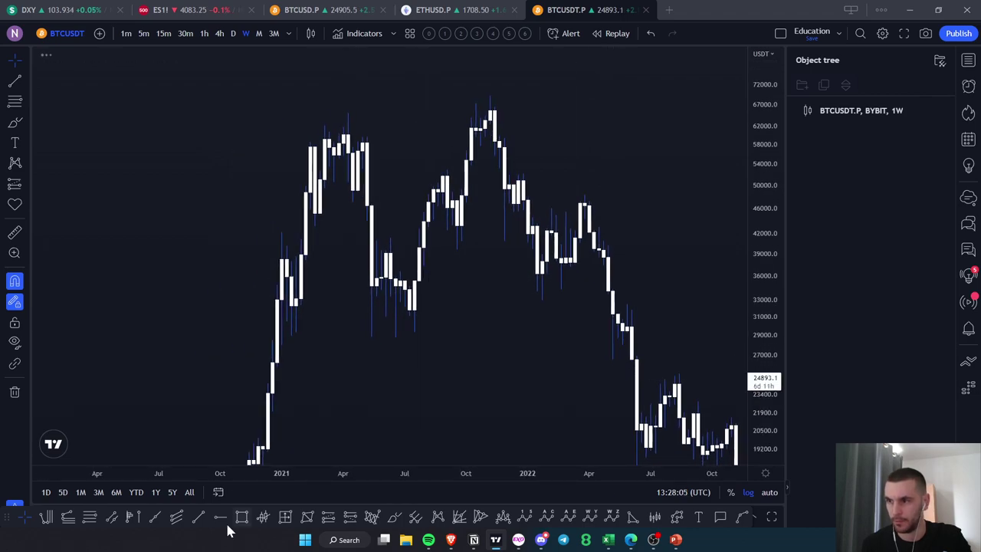
pyautogui.click(291, 306)
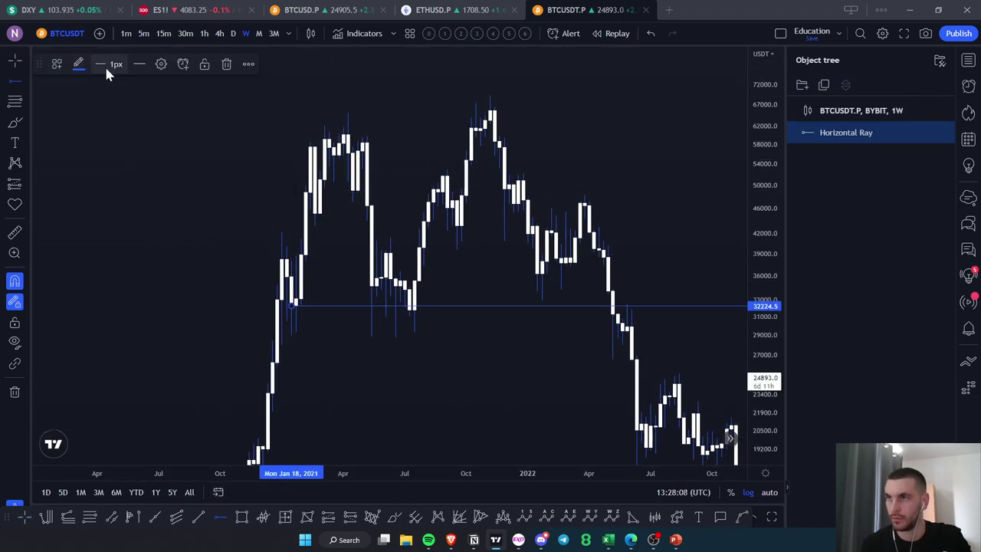
pyautogui.click(66, 65)
pyautogui.click(93, 262)
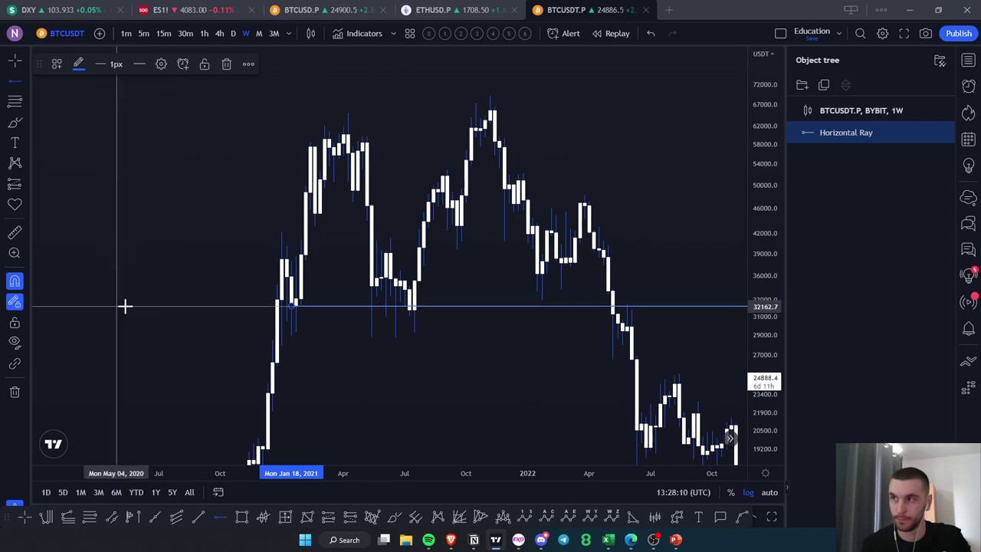
# Step: Add a horizontal ray at 39026.0 starting from the 14 June 2021 week and style it with the weekly template
pyautogui.click(391, 253)
pyautogui.click(64, 65)
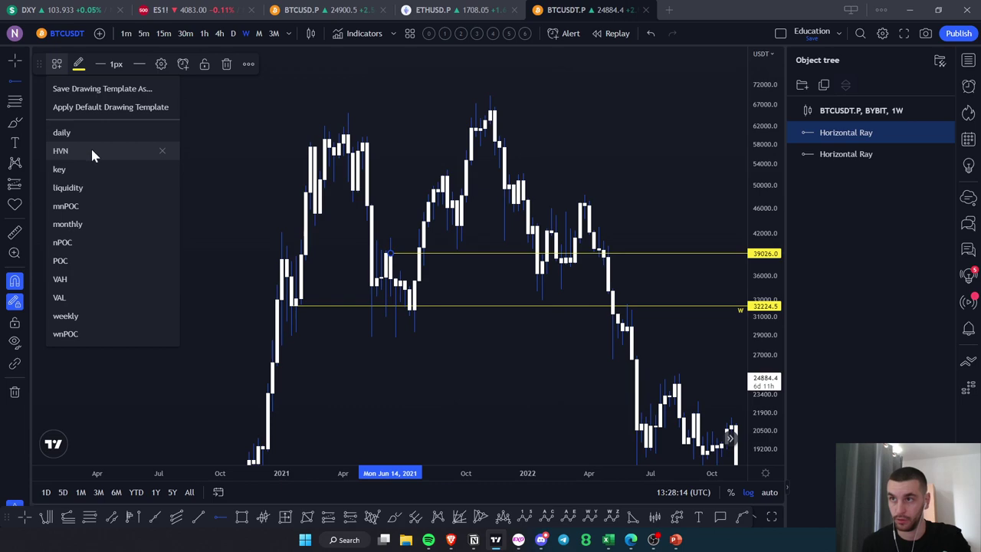
pyautogui.click(110, 334)
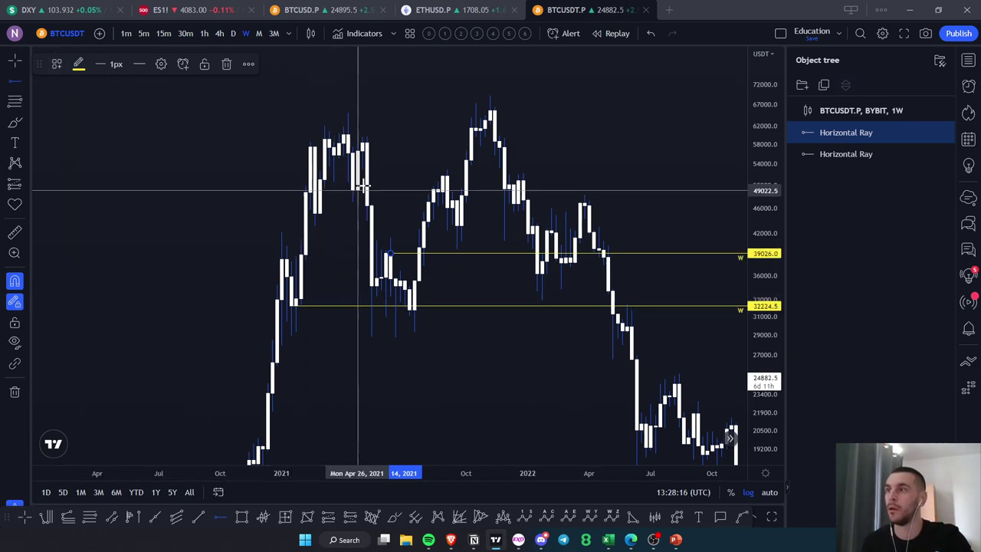
# Step: Add a horizontal ray at 43168.5 starting from the 20 September 2021 week and style it with the weekly template
pyautogui.click(458, 223)
pyautogui.click(56, 68)
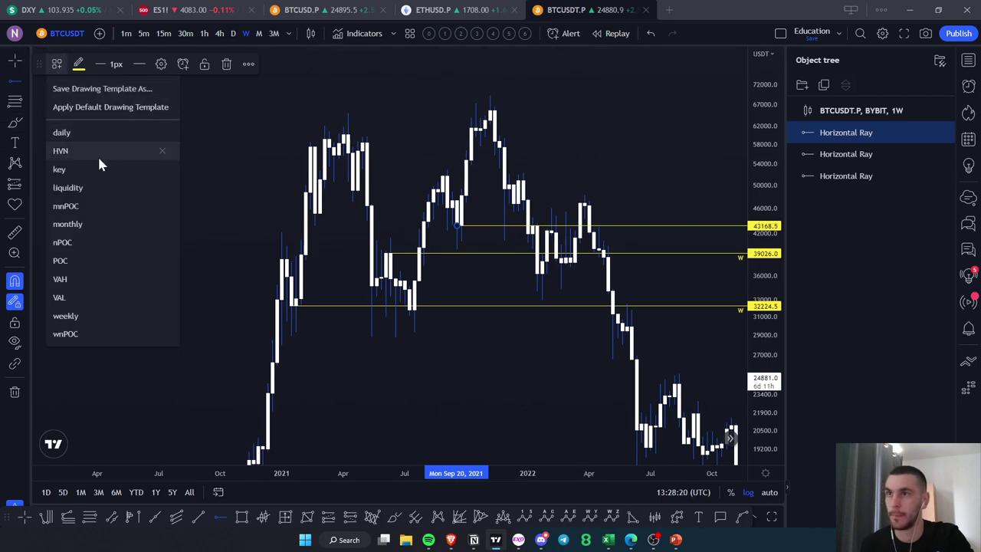
pyautogui.click(77, 316)
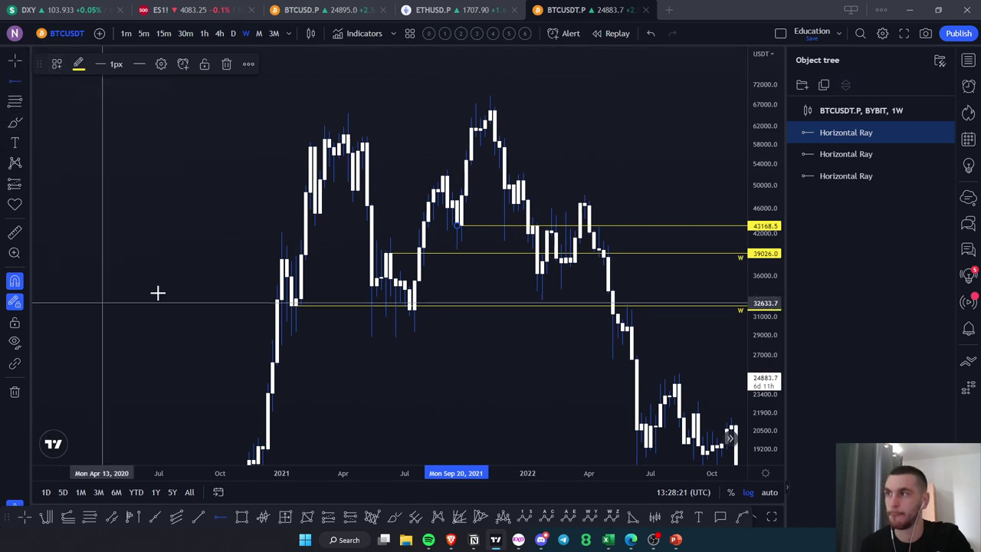
# Step: Add a horizontal ray at 51641.5 starting from the 6 September 2021 week and style it with the weekly template
pyautogui.click(447, 176)
pyautogui.click(57, 65)
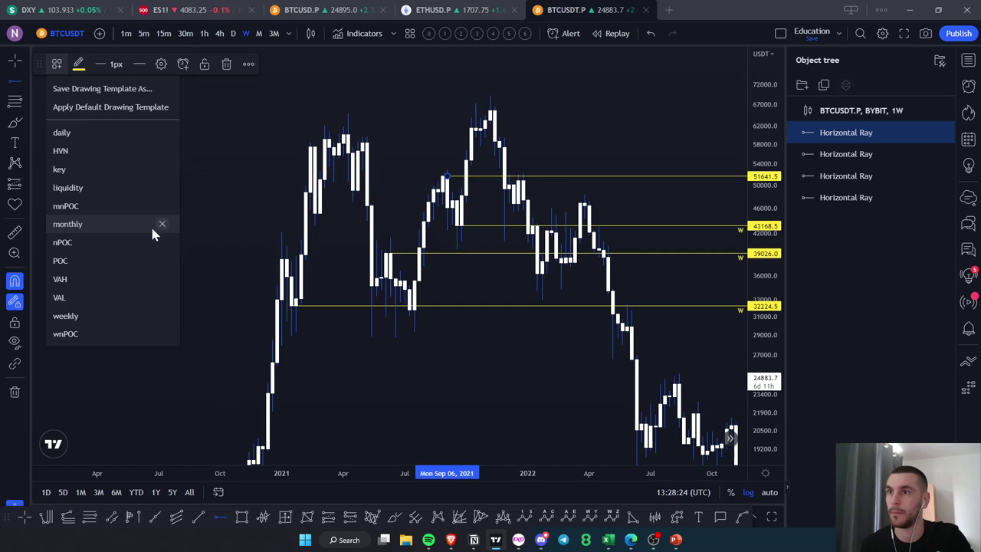
pyautogui.click(95, 315)
# Step: Examine the weekly candles around the 32224.5 ray between January and July 2021
pyautogui.scroll(5, 475, 307)
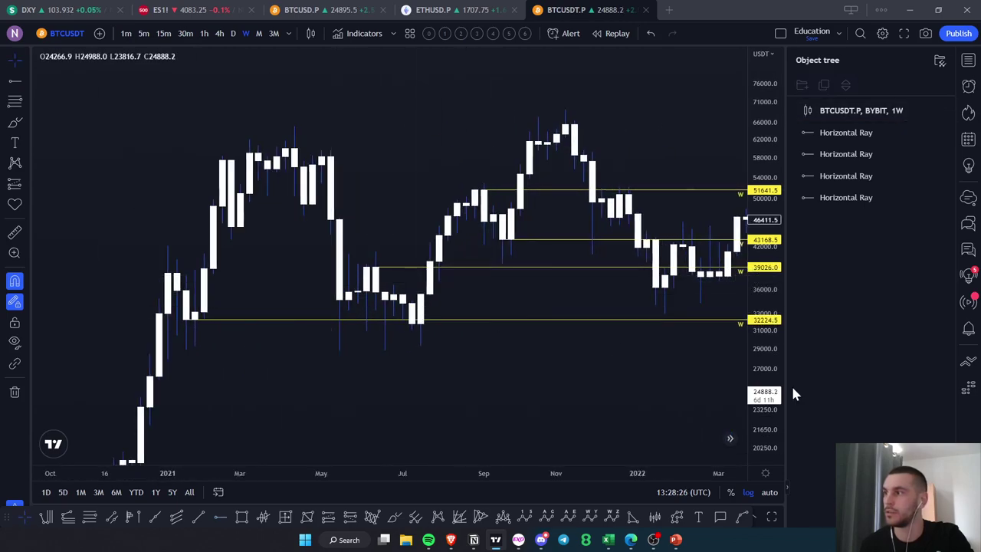
pyautogui.moveTo(778, 408); pyautogui.dragTo(774, 215)
pyautogui.moveTo(403, 188); pyautogui.dragTo(700, 175)
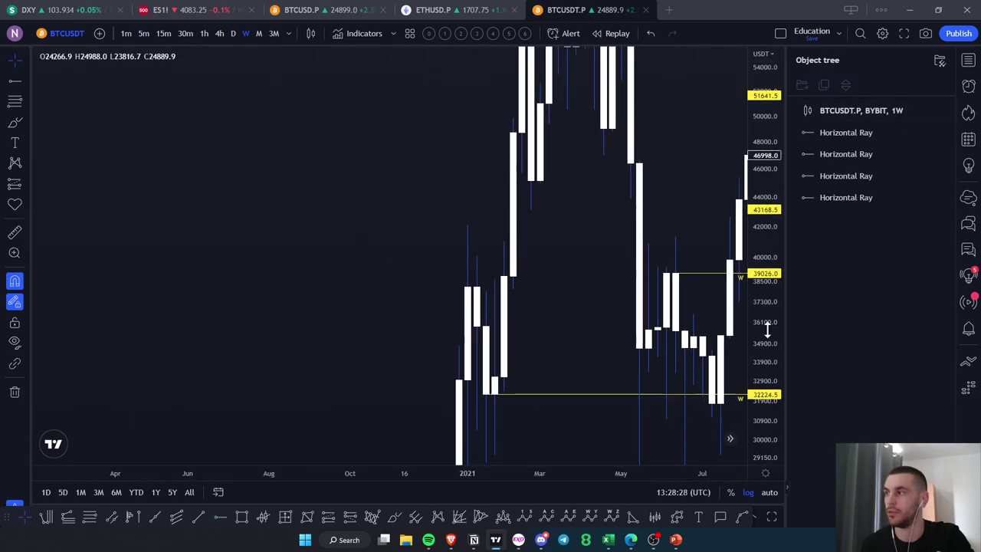
pyautogui.moveTo(765, 324); pyautogui.dragTo(762, 443)
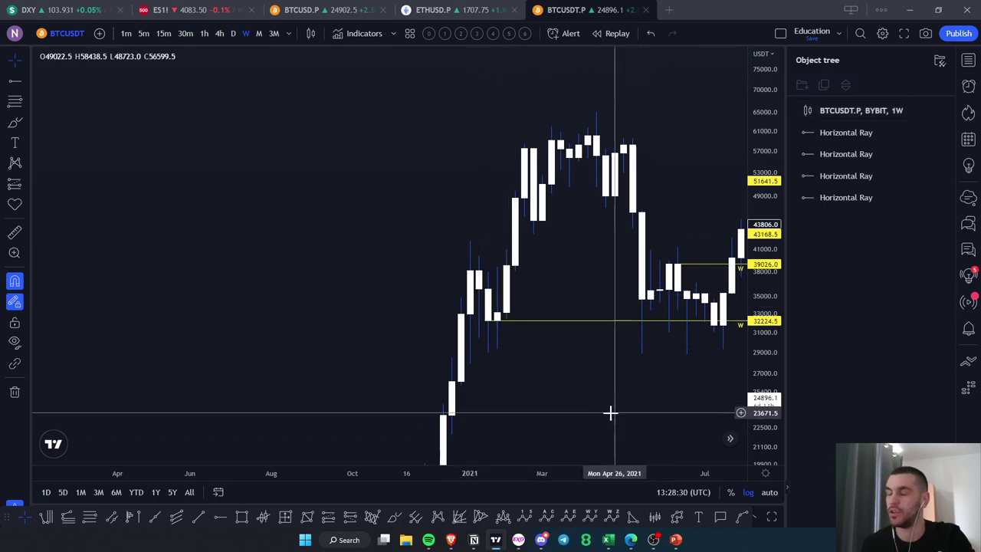
pyautogui.moveTo(484, 371); pyautogui.dragTo(440, 358)
pyautogui.click(449, 324)
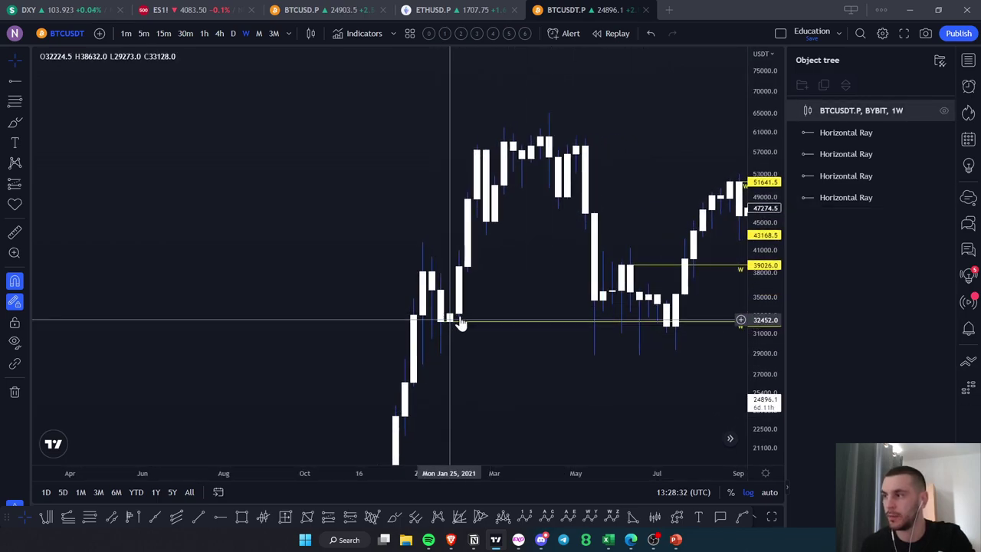
pyautogui.click(594, 331)
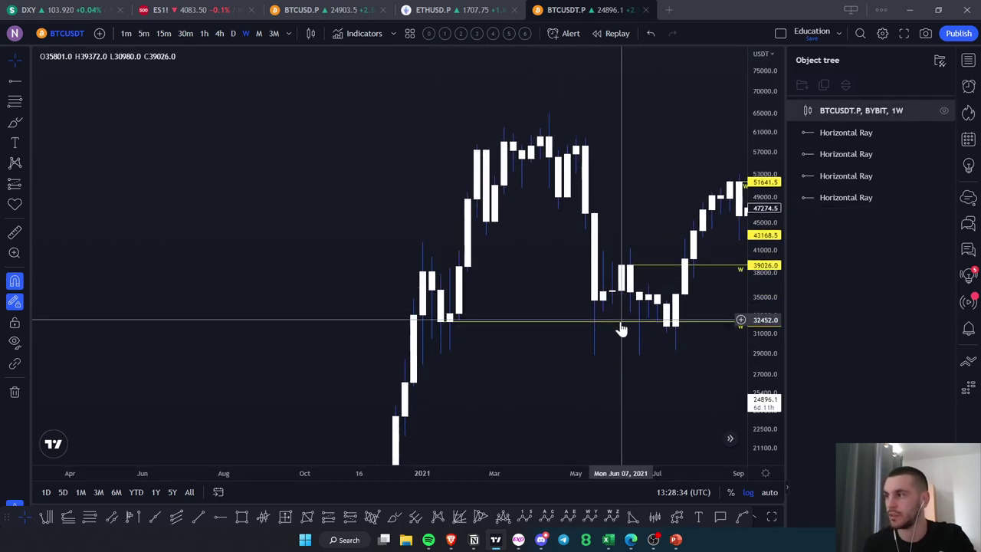
pyautogui.moveTo(678, 337); pyautogui.dragTo(604, 354)
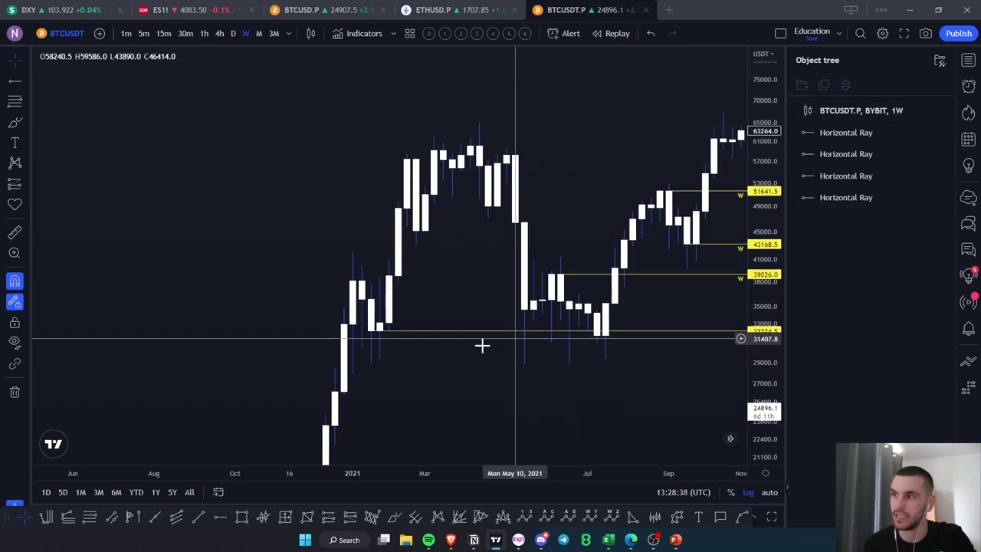
pyautogui.click(378, 332)
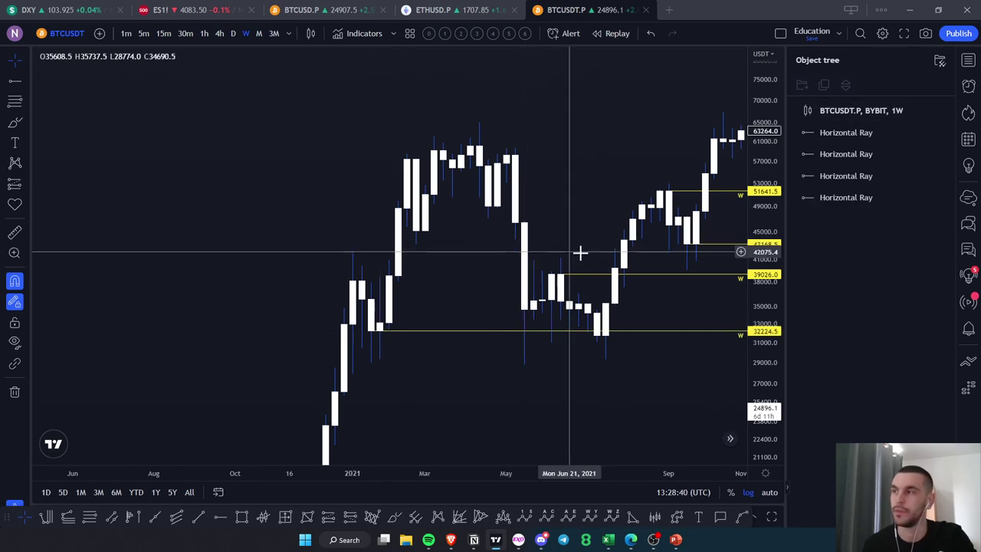
# Step: Save the Education chart layout
pyautogui.click(800, 34)
# Step: Examine the weekly candle closes and wicks around the 39026.0 ray from June to August 2021
pyautogui.moveTo(580, 142); pyautogui.dragTo(498, 136)
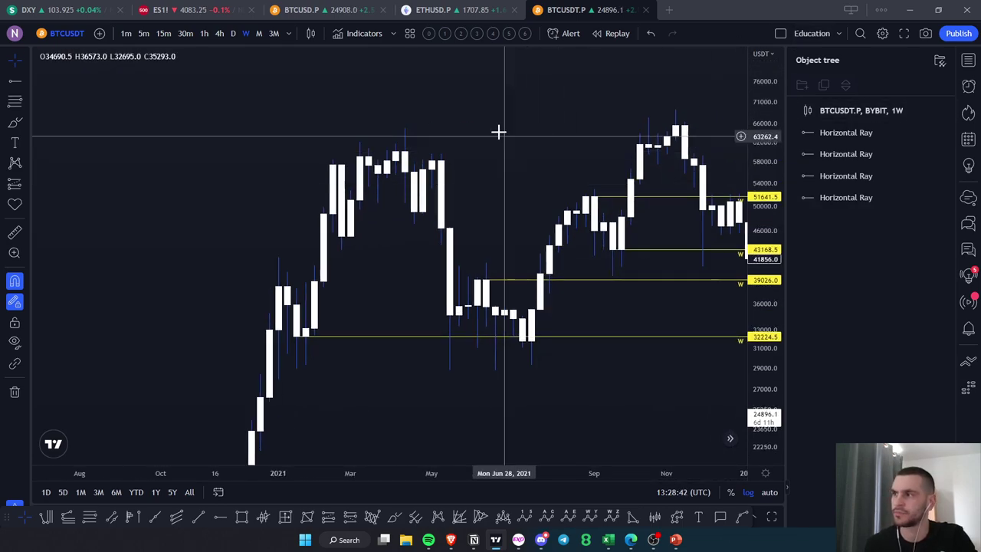
pyautogui.moveTo(755, 383); pyautogui.dragTo(753, 229)
pyautogui.moveTo(530, 225); pyautogui.dragTo(538, 183)
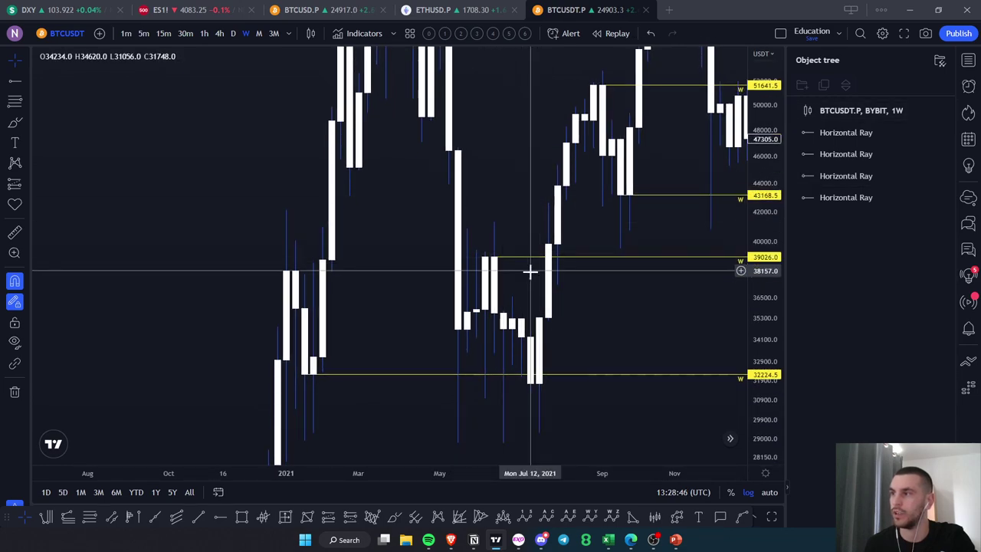
pyautogui.scroll(6, 518, 281)
pyautogui.moveTo(471, 311); pyautogui.dragTo(596, 307)
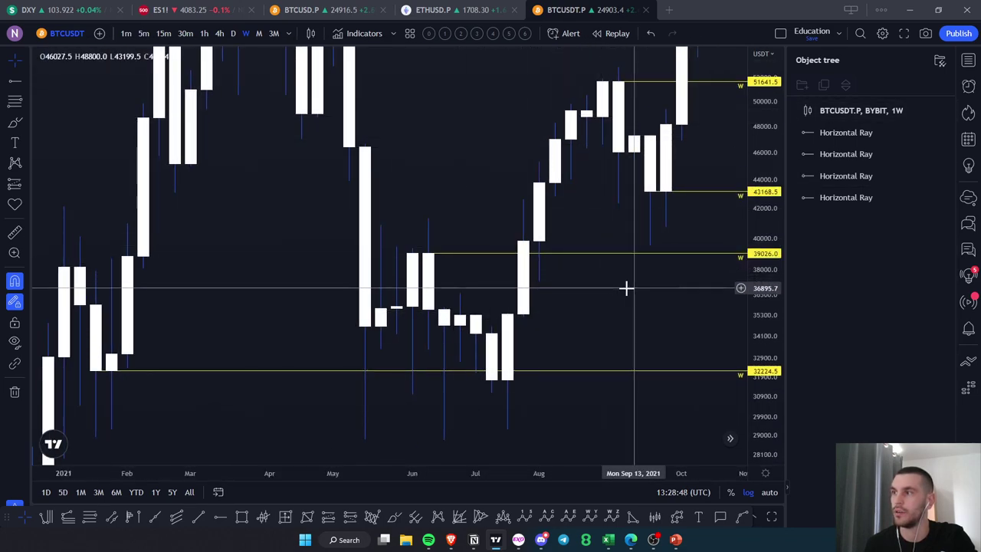
pyautogui.moveTo(770, 361); pyautogui.dragTo(775, 236)
pyautogui.moveTo(659, 364); pyautogui.dragTo(710, 372)
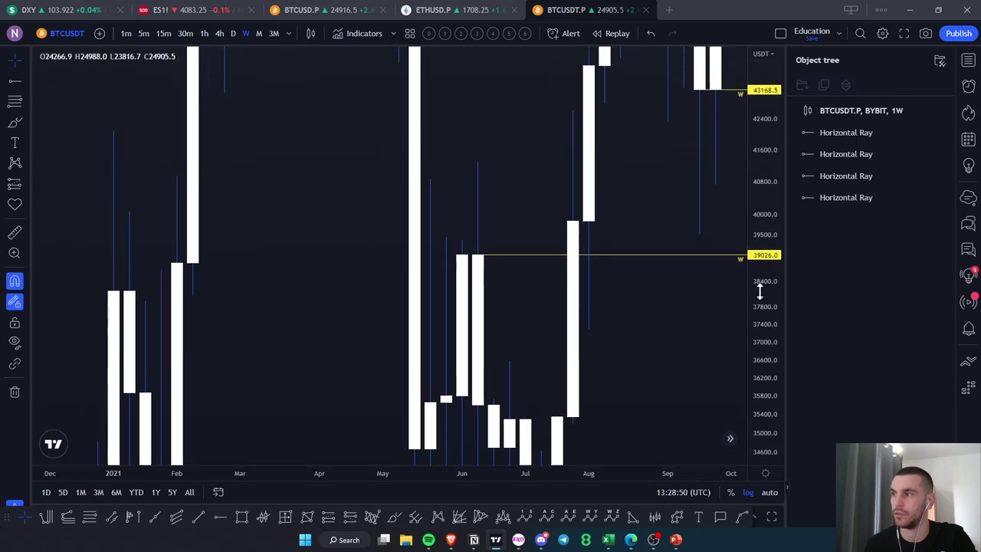
pyautogui.scroll(5, 705, 360)
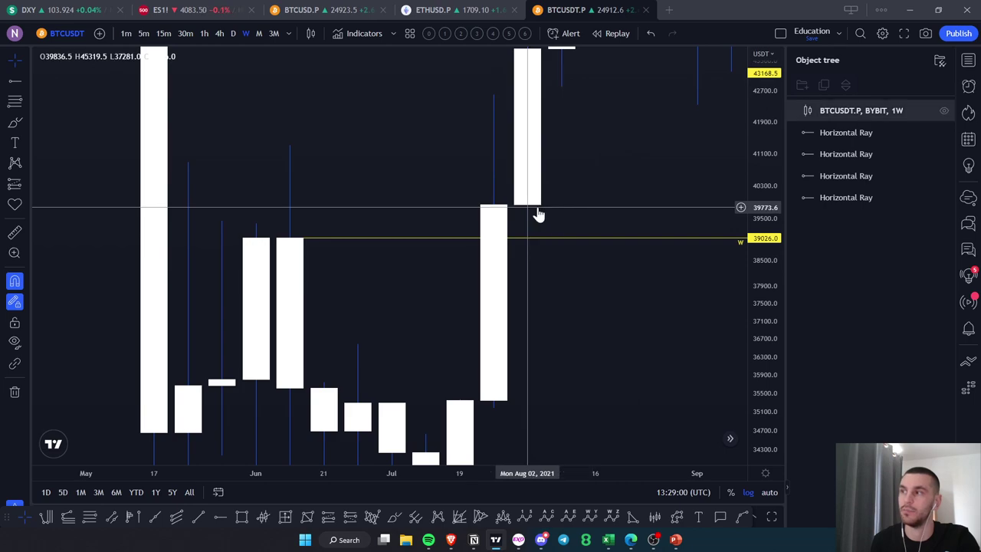
pyautogui.moveTo(587, 217); pyautogui.dragTo(679, 259)
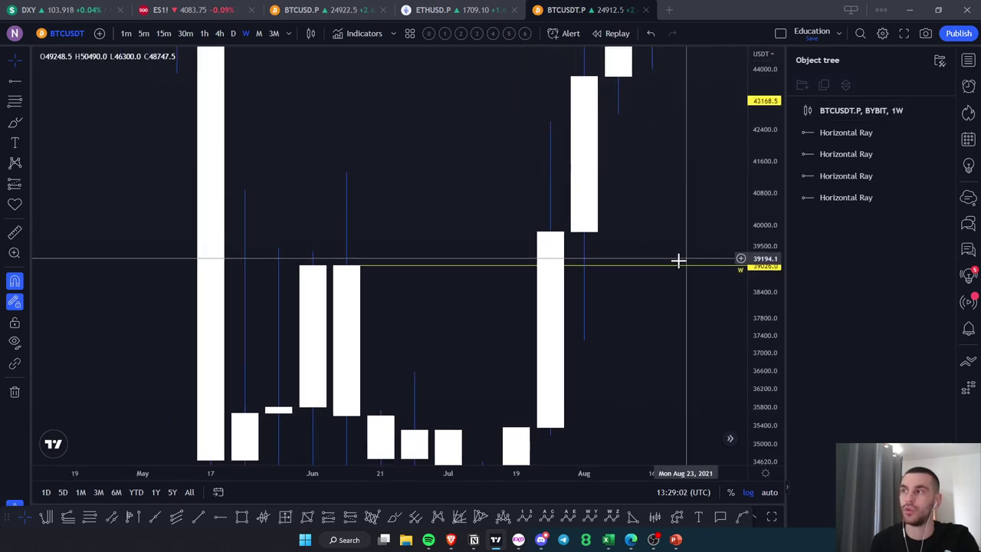
pyautogui.moveTo(652, 140); pyautogui.dragTo(617, 97)
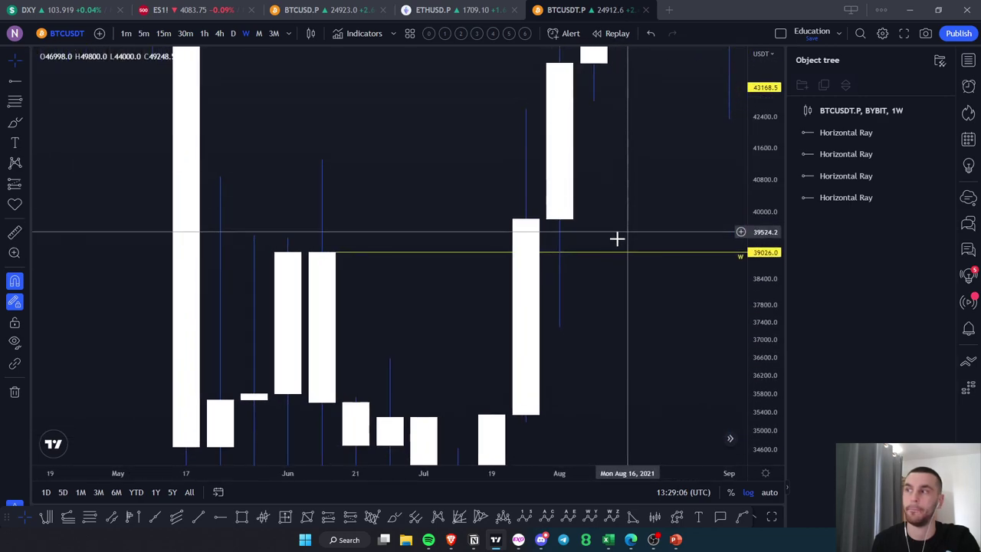
pyautogui.moveTo(616, 326); pyautogui.dragTo(595, 320)
pyautogui.moveTo(763, 318); pyautogui.dragTo(763, 400)
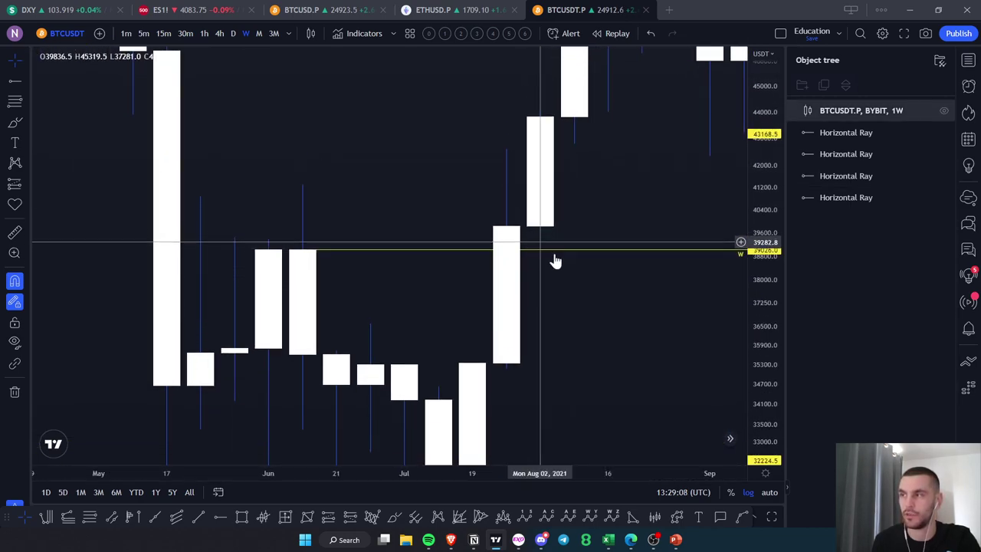
# Step: Set the chart to the daily timeframe and bring the June to August 2021 candles around the 39026.0 ray into view
pyautogui.click(233, 33)
pyautogui.scroll(-15, 406, 238)
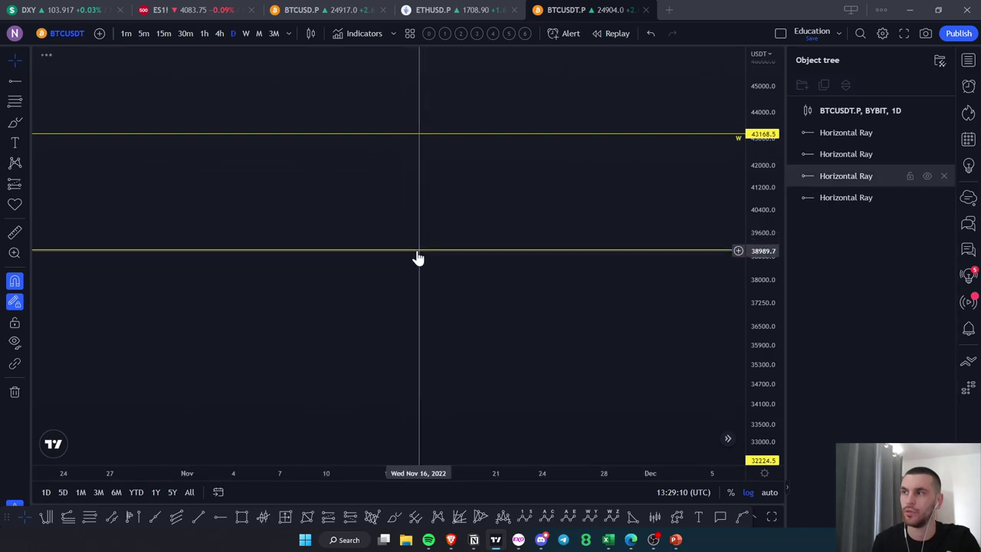
pyautogui.moveTo(164, 322); pyautogui.dragTo(624, 311)
pyautogui.moveTo(214, 337); pyautogui.dragTo(625, 303)
pyautogui.hscroll(-15, 426, 309)
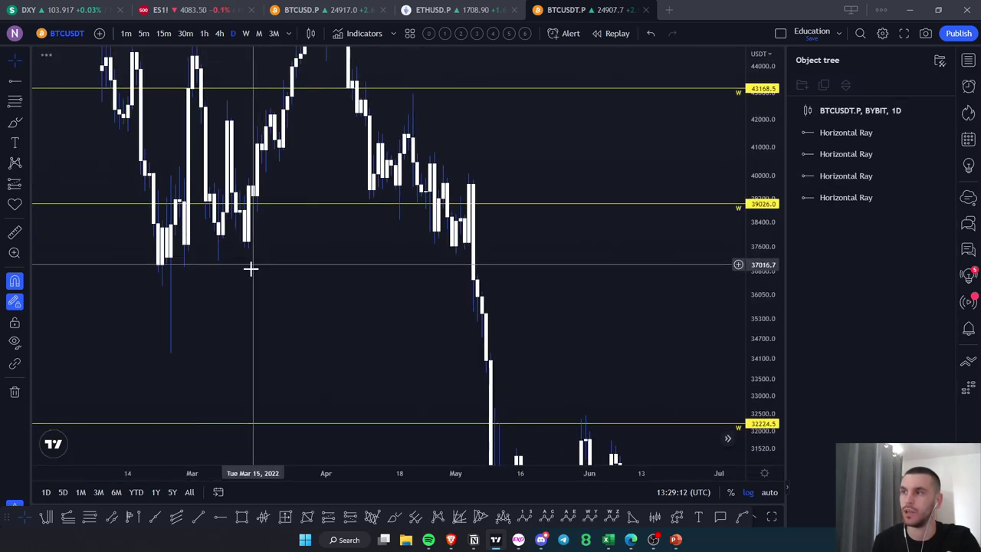
pyautogui.moveTo(448, 363); pyautogui.dragTo(652, 324)
pyautogui.scroll(6, 697, 299)
pyautogui.hscroll(5, 630, 255)
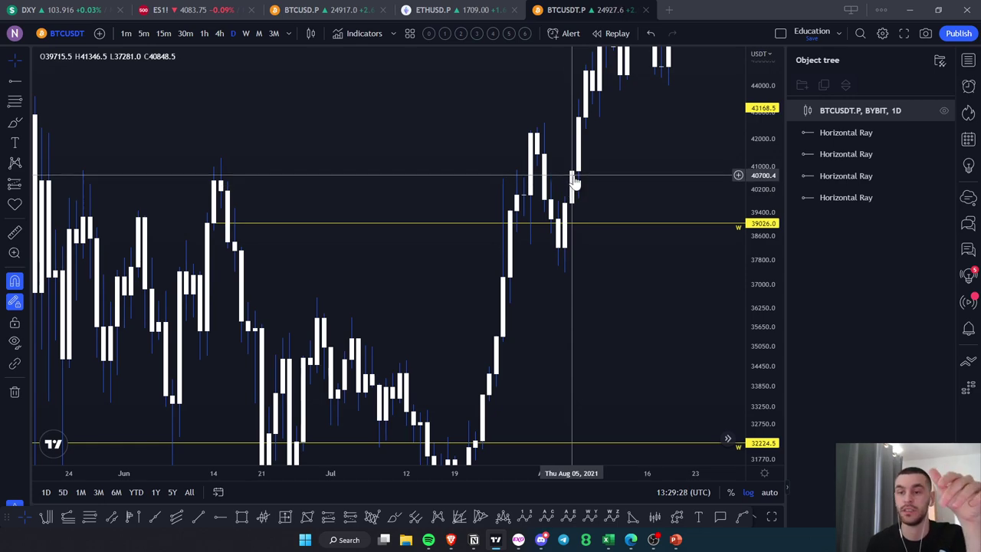
pyautogui.moveTo(630, 200); pyautogui.dragTo(625, 224)
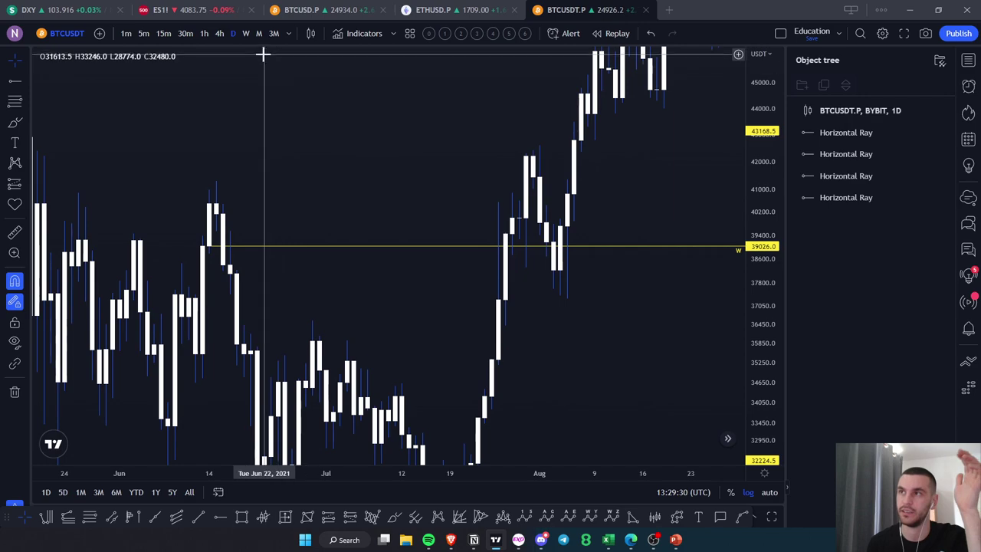
# Step: Set the chart to the weekly timeframe and bring the August to December 2021 candles around the 51641.5 ray into view
pyautogui.click(246, 33)
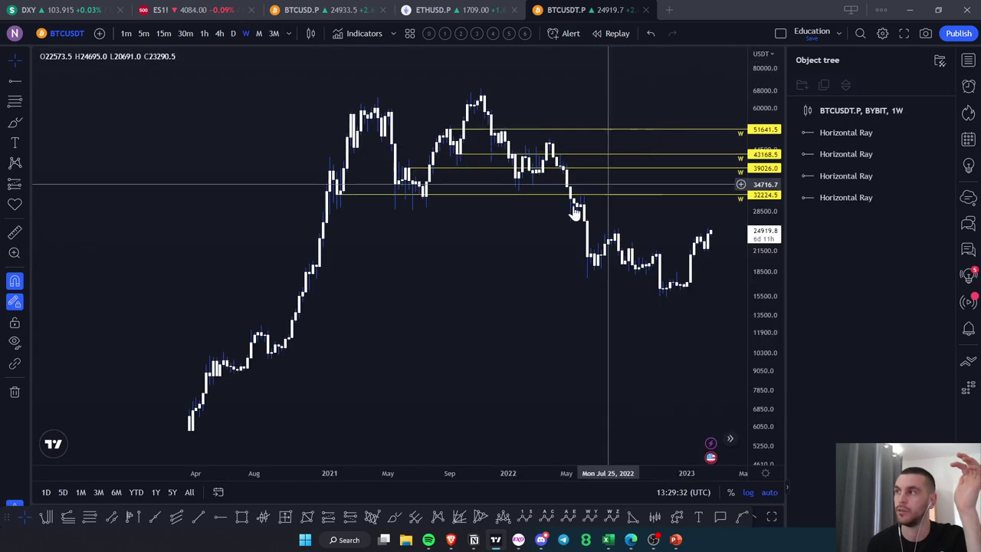
pyautogui.moveTo(529, 279); pyautogui.dragTo(673, 395)
pyautogui.moveTo(766, 410); pyautogui.dragTo(766, 256)
pyautogui.moveTo(618, 172); pyautogui.dragTo(677, 423)
pyautogui.scroll(6, 676, 420)
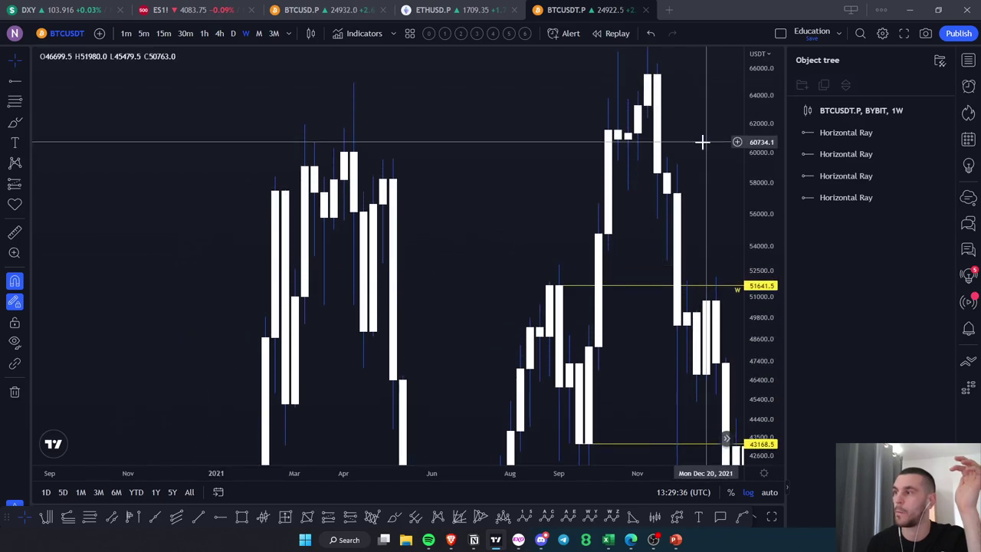
pyautogui.scroll(4, 645, 177)
pyautogui.moveTo(425, 255); pyautogui.dragTo(506, 258)
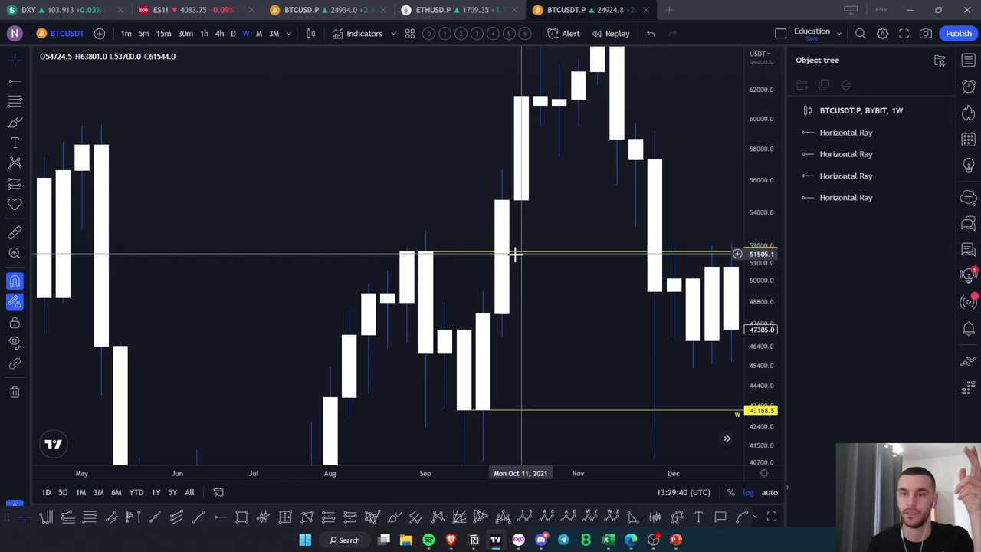
# Step: Examine the weekly candle closes and wicks around the 51641.5 and 43168.5 rays from August 2021 to January 2022
pyautogui.moveTo(487, 327); pyautogui.dragTo(451, 374)
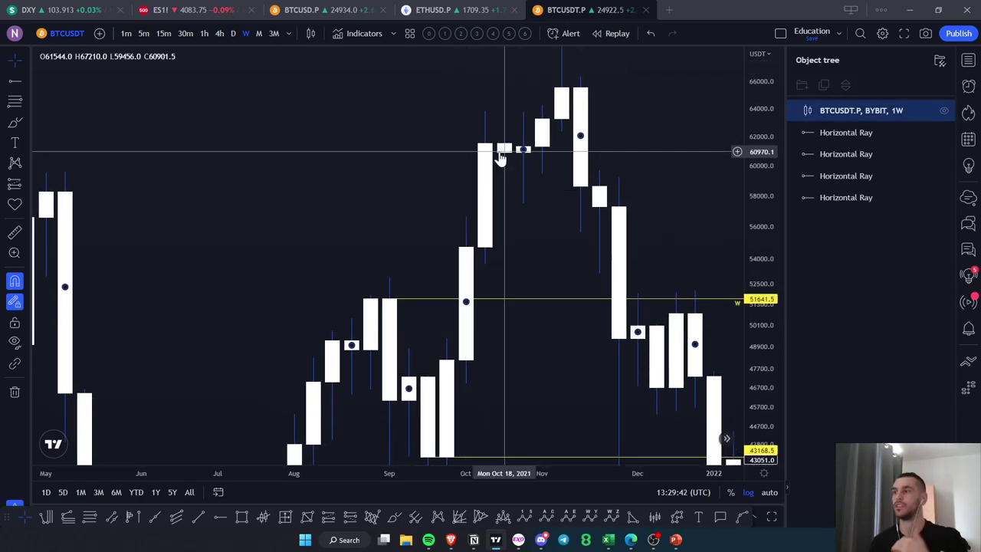
pyautogui.click(638, 155)
pyautogui.moveTo(499, 216); pyautogui.dragTo(445, 154)
pyautogui.click(552, 331)
pyautogui.moveTo(552, 332); pyautogui.dragTo(587, 247)
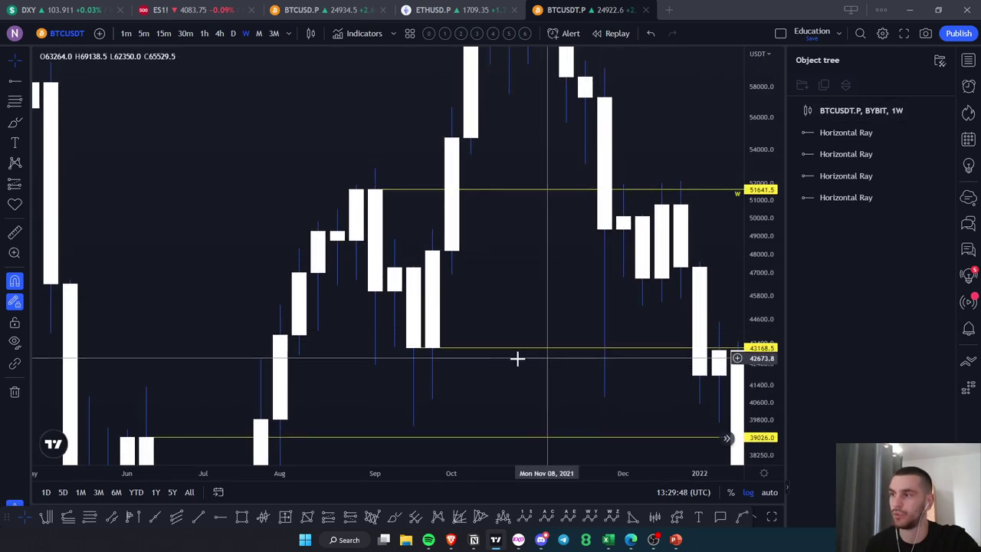
pyautogui.click(413, 349)
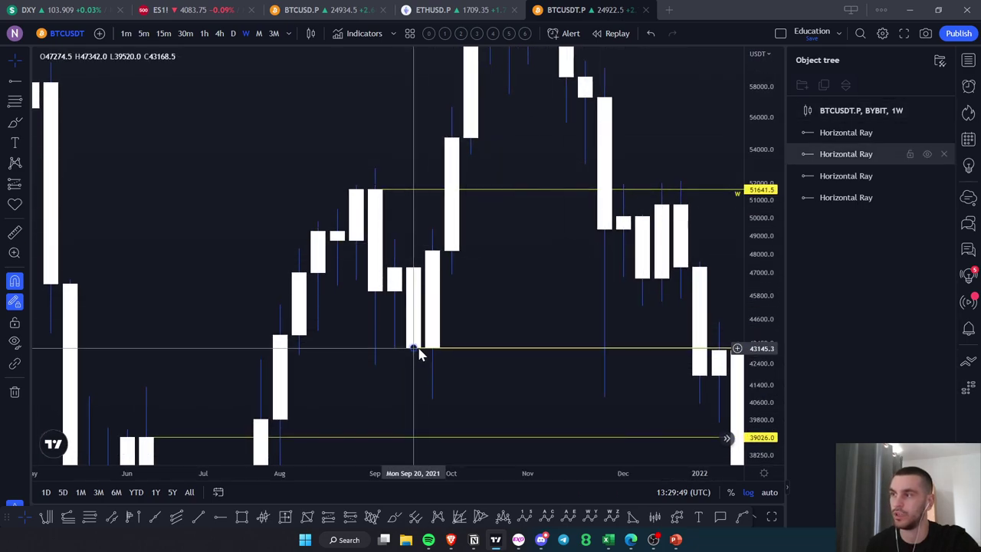
pyautogui.click(604, 356)
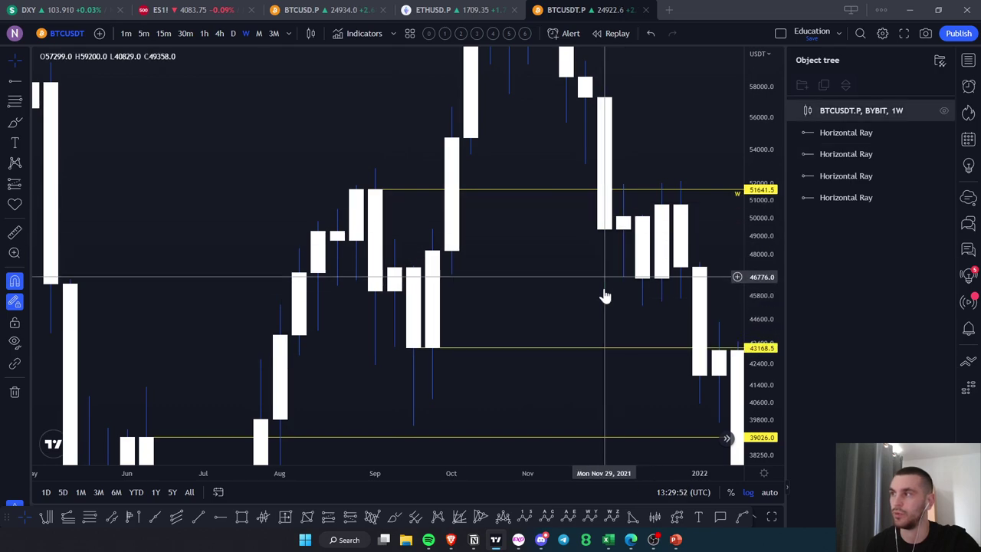
pyautogui.moveTo(653, 210); pyautogui.dragTo(606, 156)
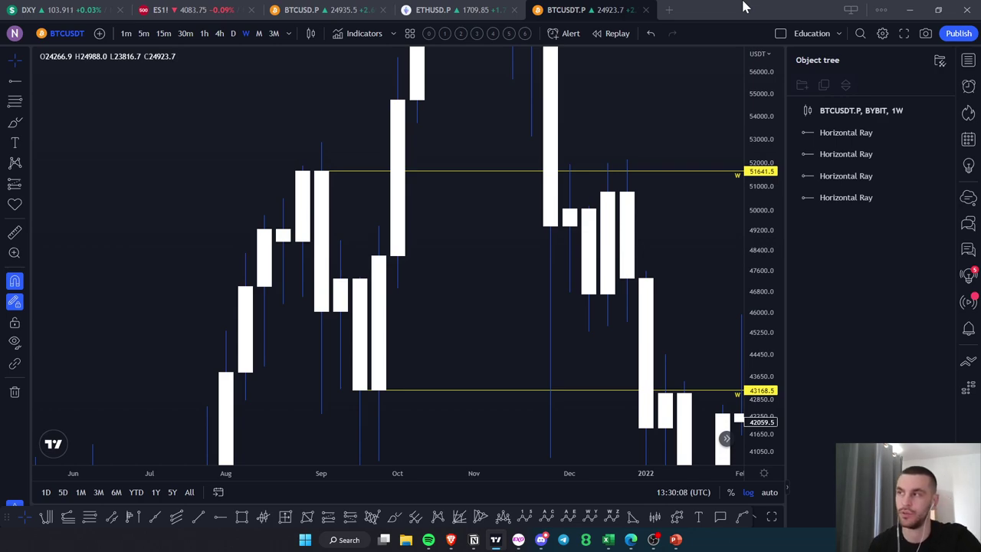
# Step: Examine the weekly candles between the 43168.5 and 39026.0 rays through 2021 and into early 2022
pyautogui.moveTo(743, 235); pyautogui.dragTo(738, 321)
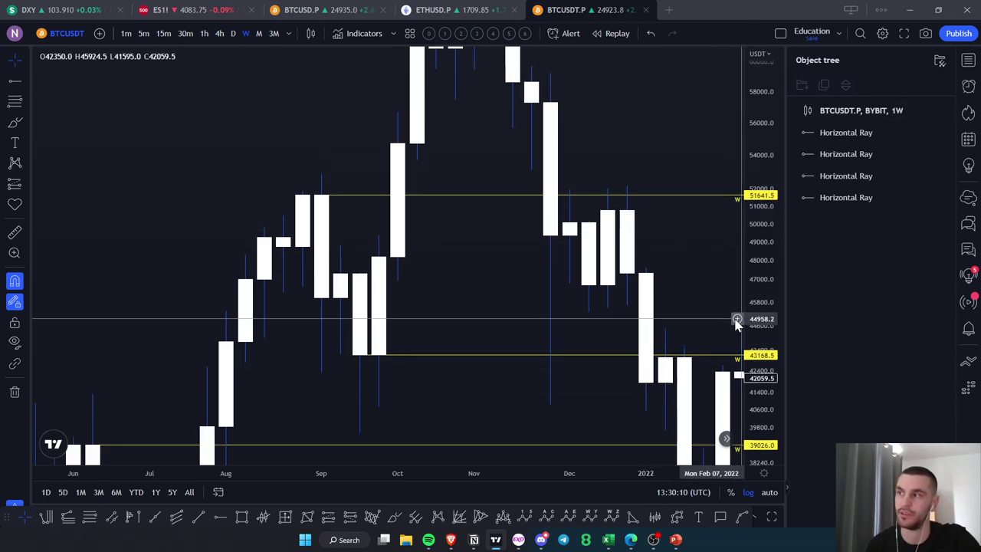
pyautogui.scroll(-6, 684, 327)
pyautogui.moveTo(588, 329); pyautogui.dragTo(310, 266)
pyautogui.moveTo(359, 235); pyautogui.dragTo(543, 154)
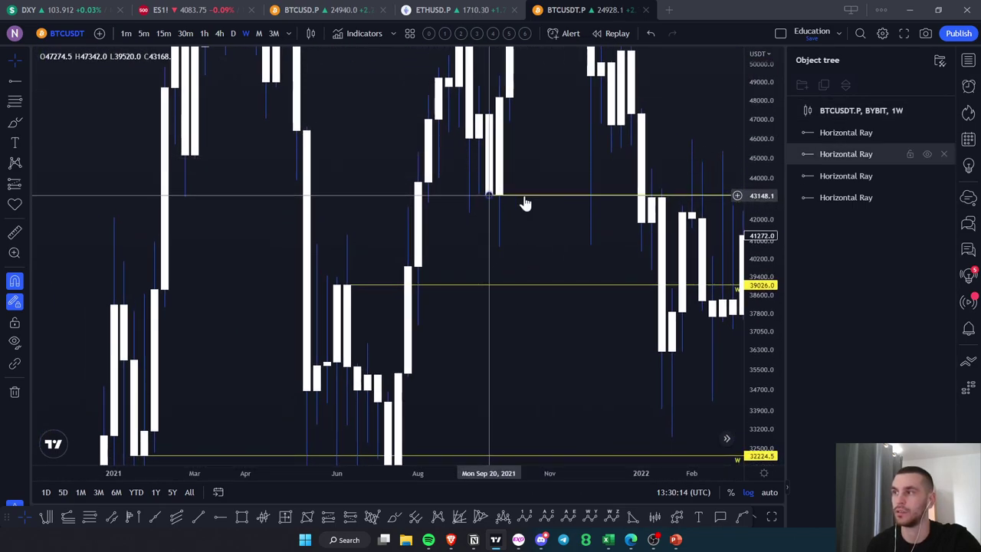
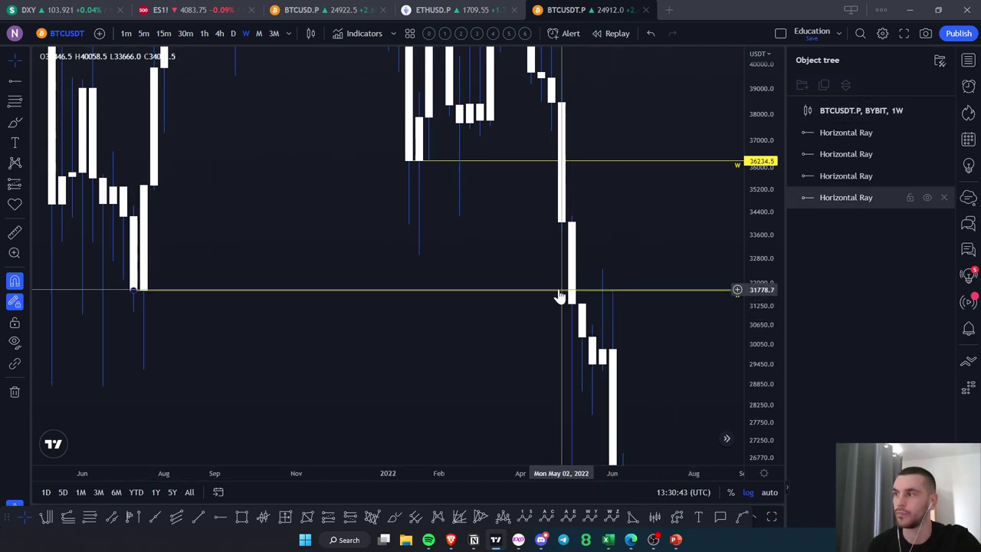
# Step: Examine the weekly candles at and below the 31748.0 ray from May 2022 to February 2023
pyautogui.moveTo(656, 336); pyautogui.dragTo(666, 270)
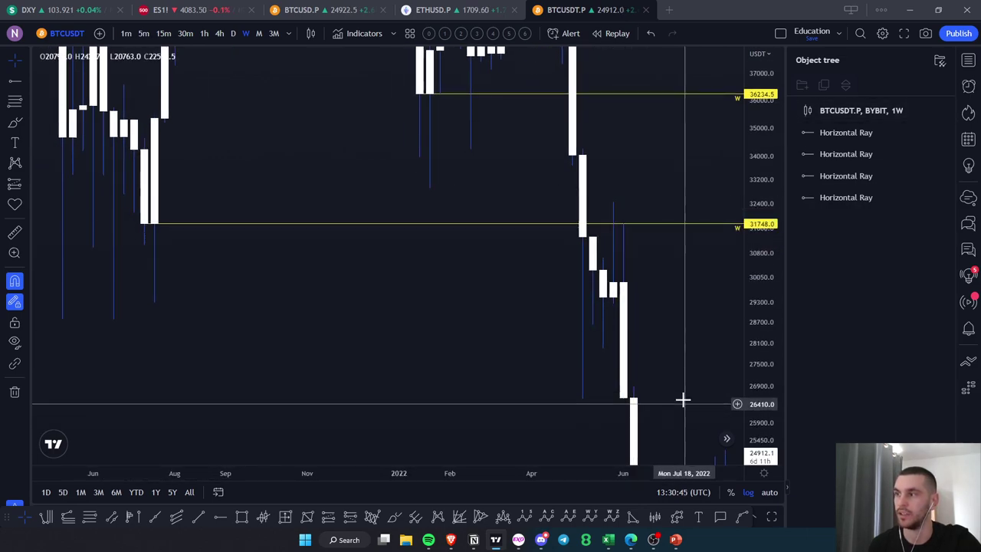
pyautogui.moveTo(682, 401); pyautogui.dragTo(521, 157)
pyautogui.moveTo(559, 257); pyautogui.dragTo(511, 190)
pyautogui.moveTo(777, 334); pyautogui.dragTo(775, 432)
pyautogui.moveTo(645, 370); pyautogui.dragTo(478, 339)
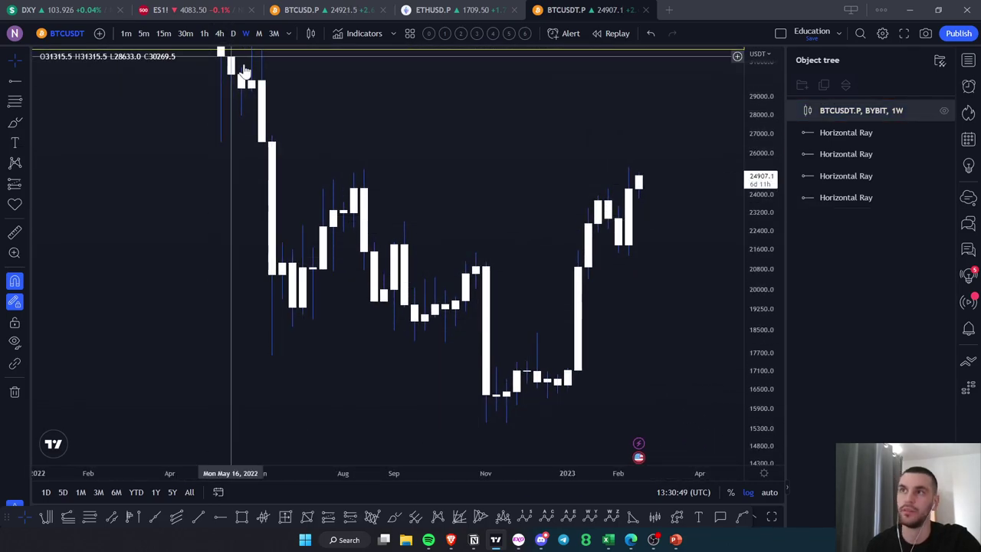
# Step: Set the chart to the daily timeframe and remove all drawings from it
pyautogui.click(231, 33)
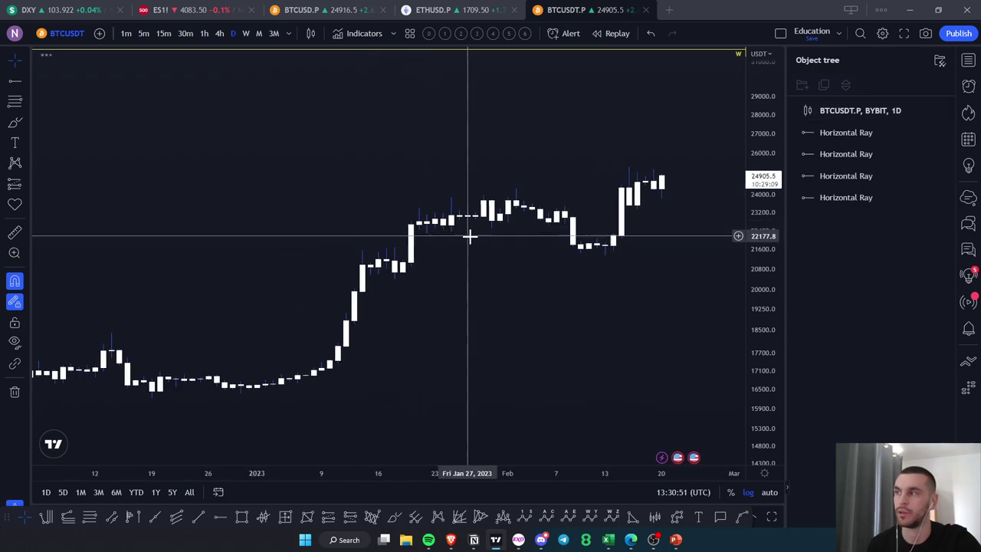
pyautogui.scroll(-4, 452, 241)
pyautogui.scroll(-4, 444, 245)
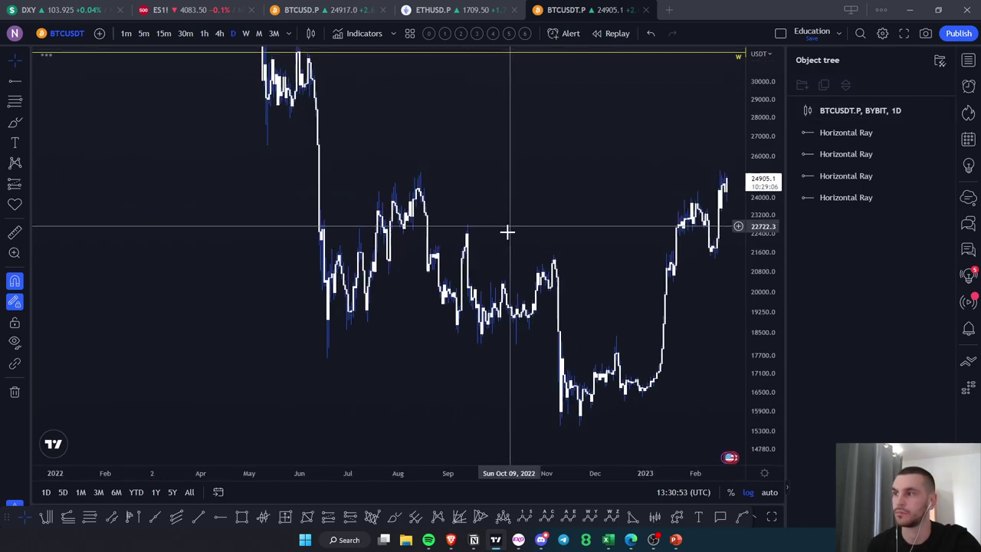
pyautogui.rightClick(643, 198)
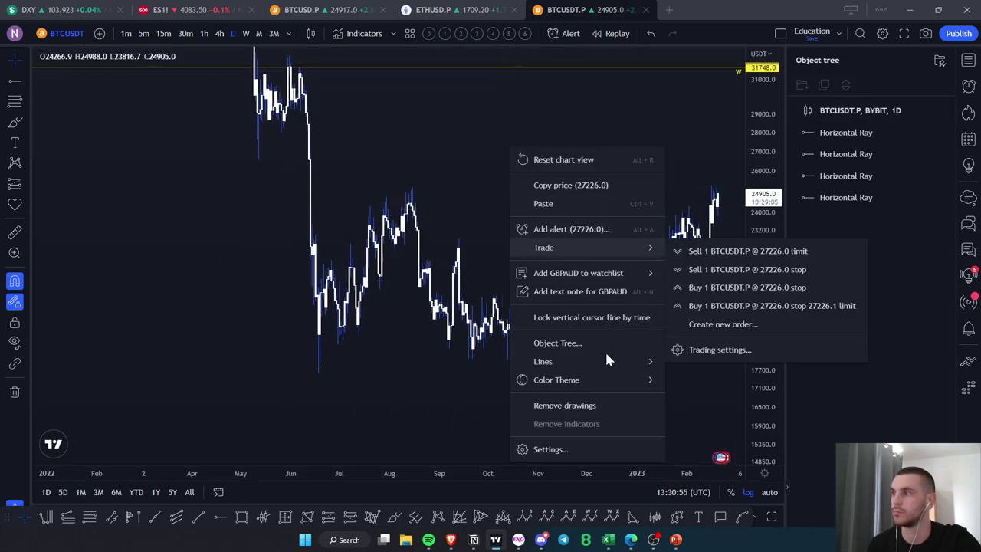
pyautogui.click(551, 406)
pyautogui.moveTo(671, 399); pyautogui.dragTo(663, 357)
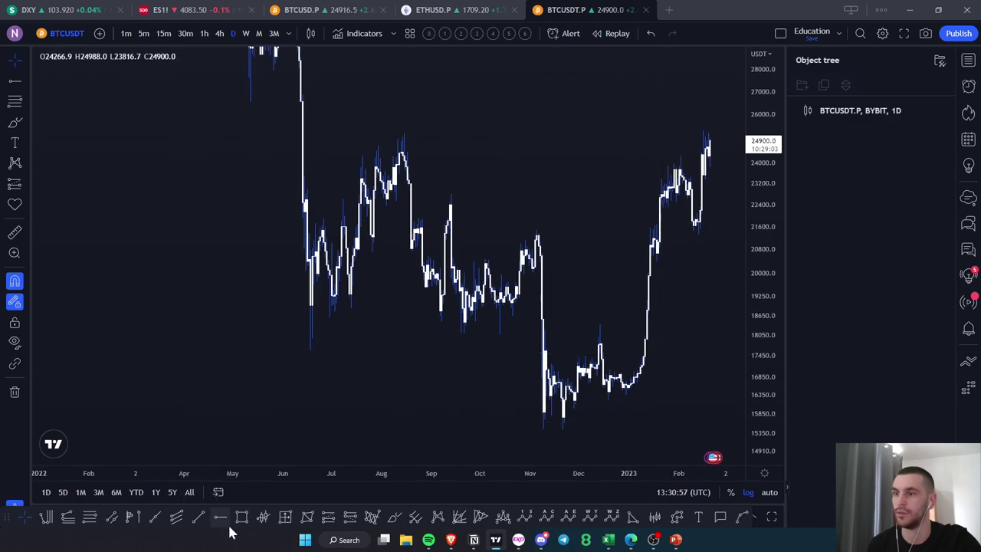
# Step: Draw horizontal rays at 19323.5 from July 13, 2022 and 18964.5 from June 19, 2022, applying the daily template to both
pyautogui.click(351, 287)
pyautogui.click(57, 65)
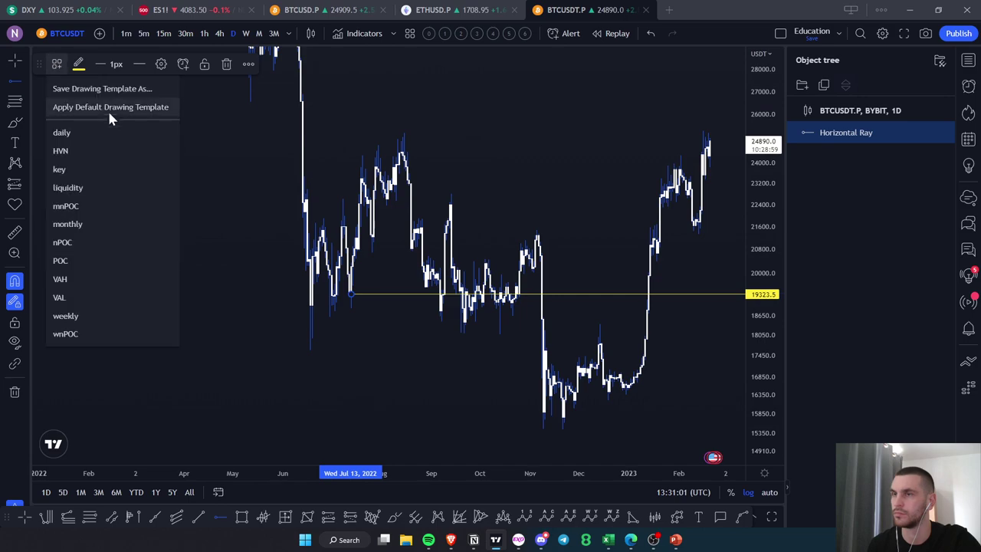
pyautogui.click(113, 132)
pyautogui.click(312, 305)
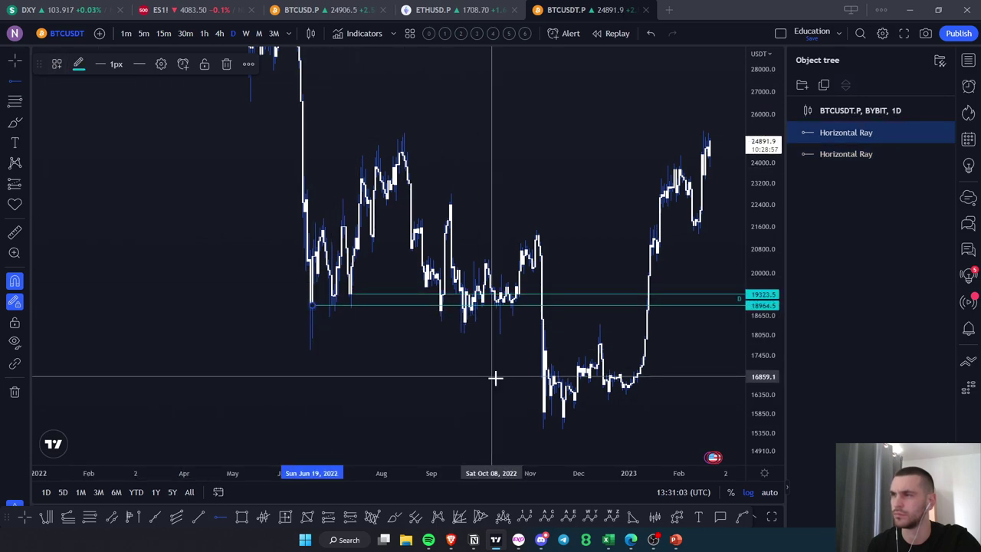
pyautogui.click(57, 63)
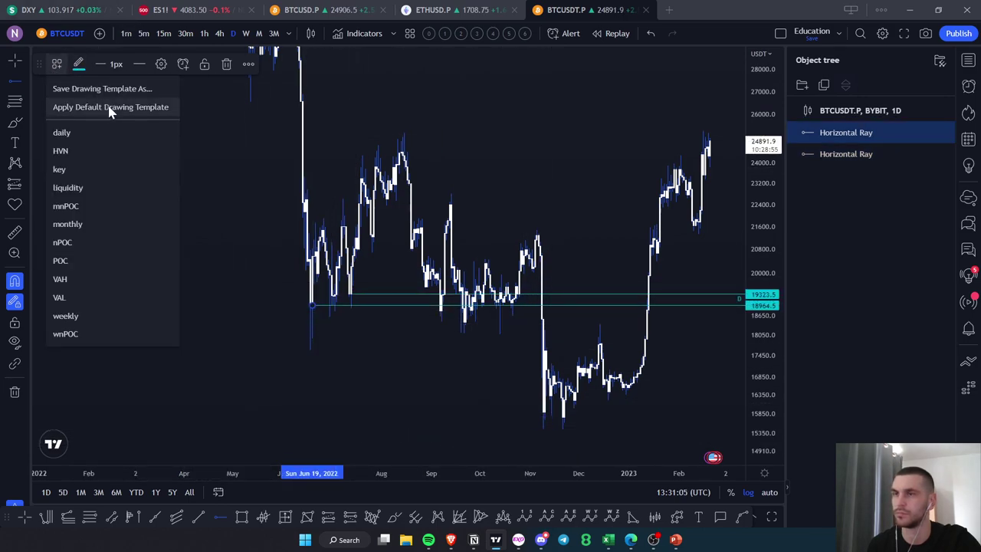
# Step: Draw a horizontal ray at 22388.5 from the September 12, 2022 peak and apply the daily template
pyautogui.moveTo(761, 406); pyautogui.dragTo(762, 287)
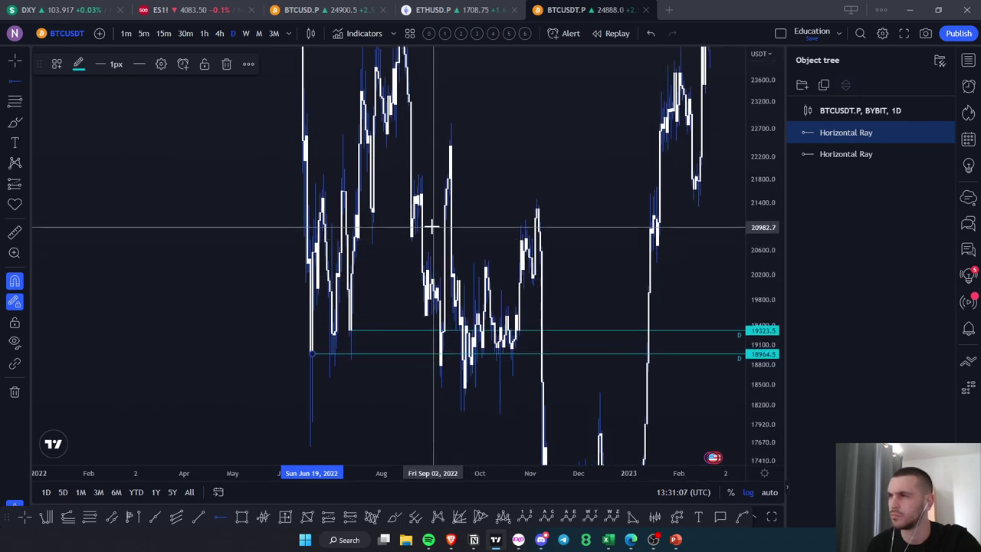
pyautogui.click(450, 145)
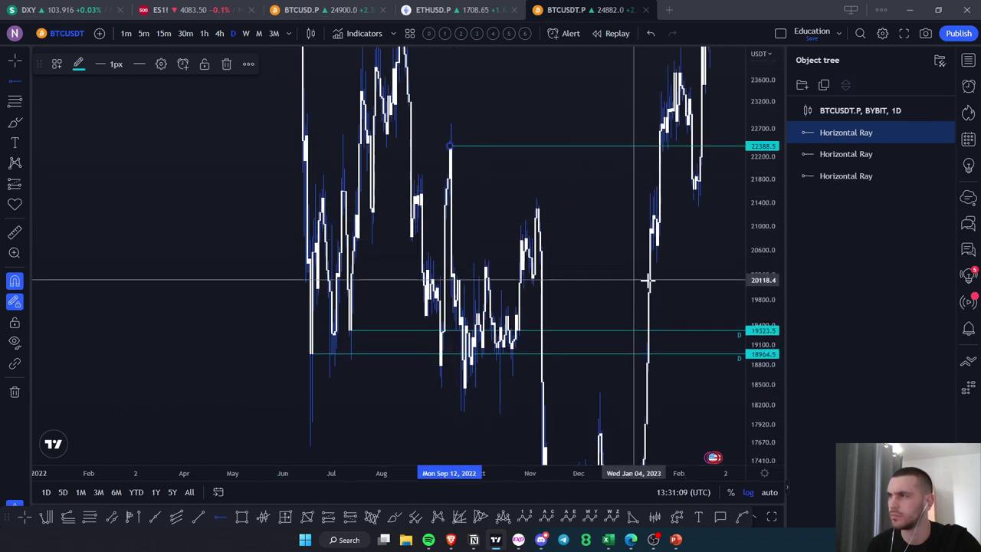
pyautogui.click(57, 64)
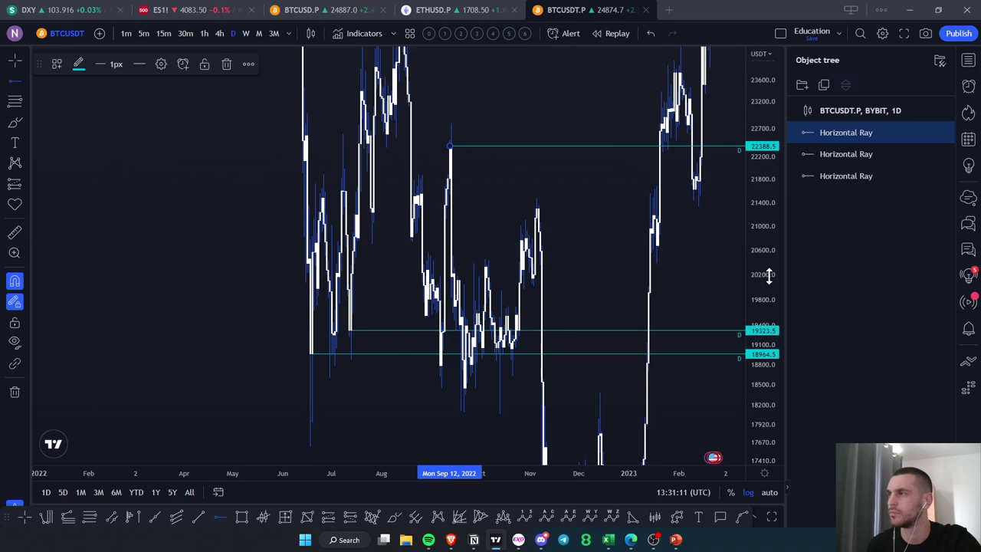
# Step: Examine the daily candle closes and wicks around the 19323.5 and 18964.5 rays from June to November 2022
pyautogui.moveTo(768, 276); pyautogui.dragTo(767, 337)
pyautogui.scroll(3, 694, 396)
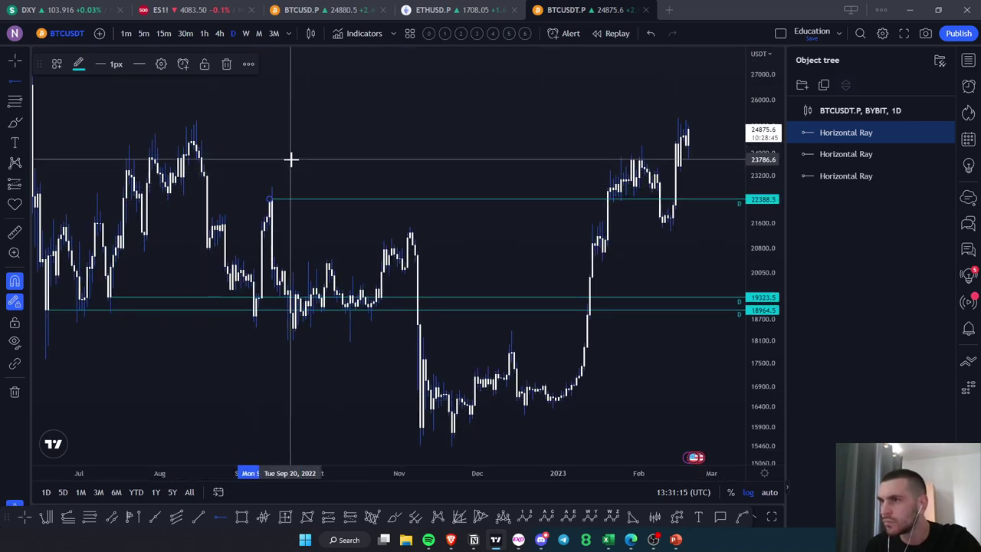
pyautogui.moveTo(357, 168); pyautogui.dragTo(713, 191)
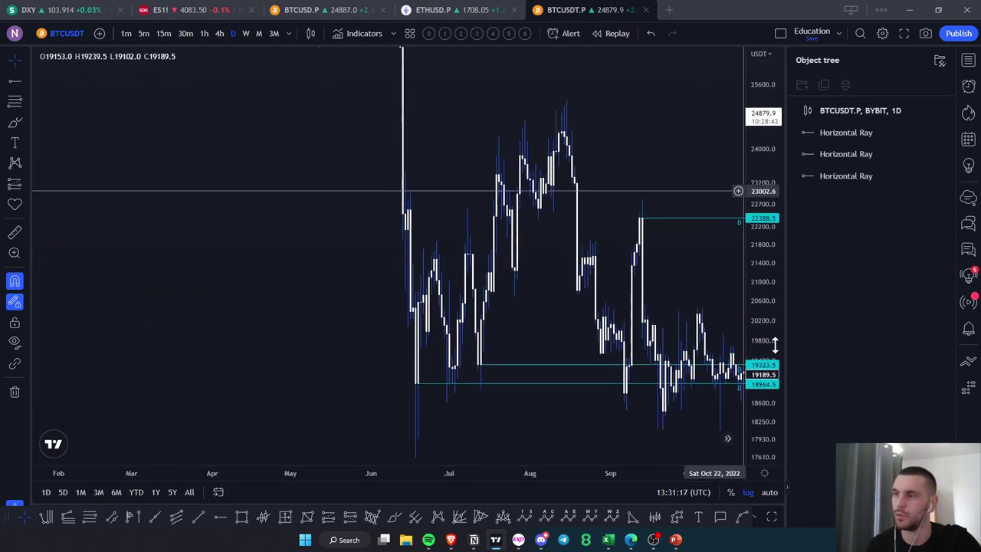
pyautogui.moveTo(774, 344); pyautogui.dragTo(773, 300)
pyautogui.moveTo(529, 347); pyautogui.dragTo(540, 301)
pyautogui.moveTo(505, 401); pyautogui.dragTo(417, 355)
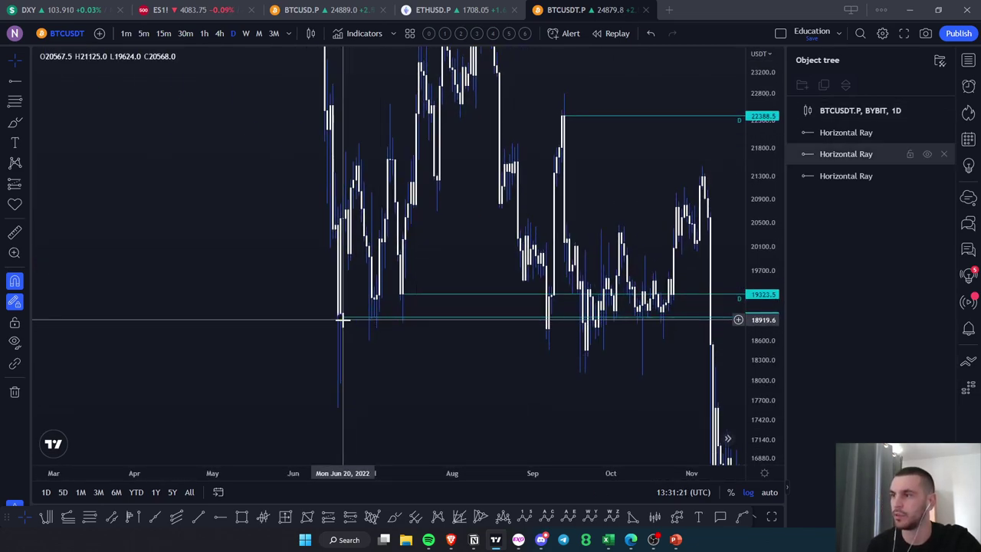
pyautogui.moveTo(457, 352); pyautogui.dragTo(672, 337)
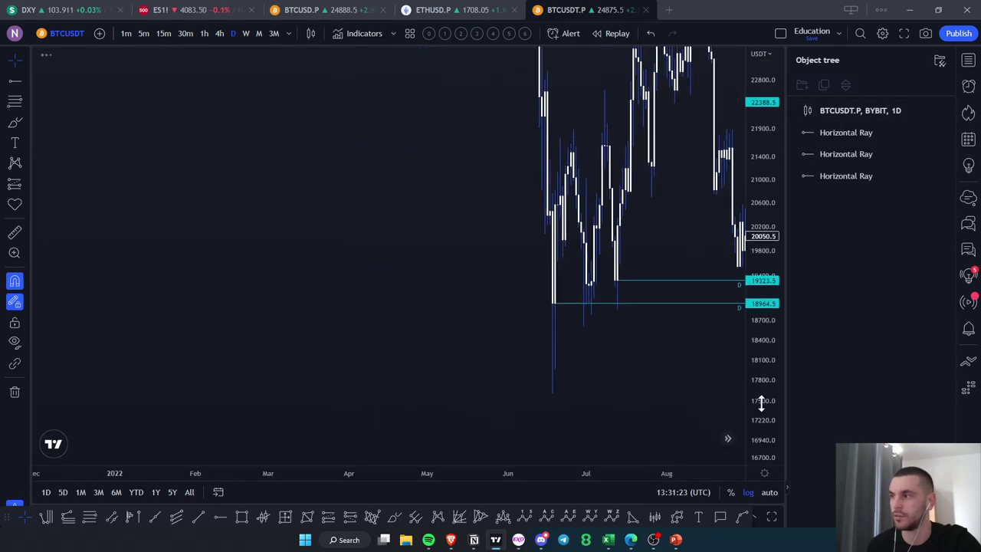
pyautogui.moveTo(761, 403); pyautogui.dragTo(760, 328)
pyautogui.scroll(4, 647, 383)
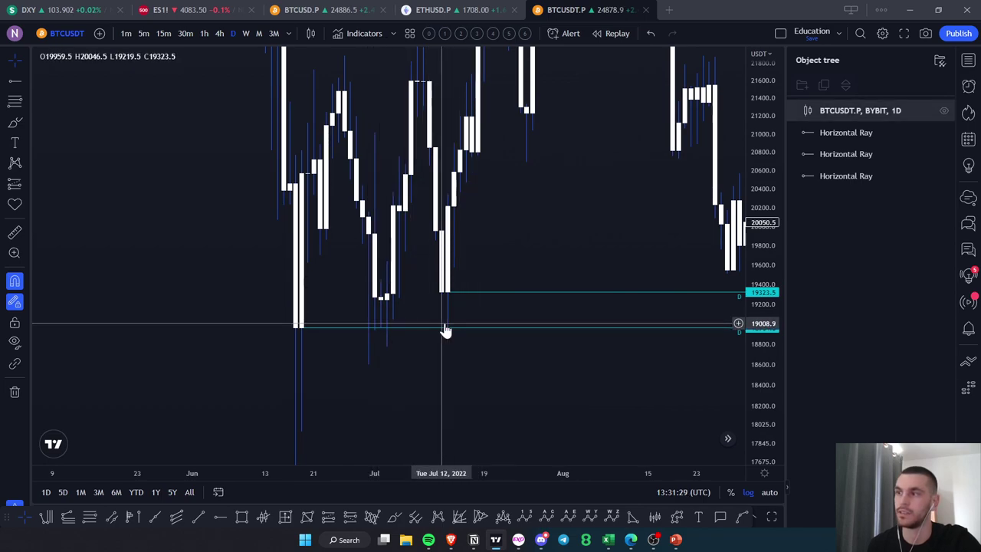
pyautogui.moveTo(519, 253); pyautogui.dragTo(299, 352)
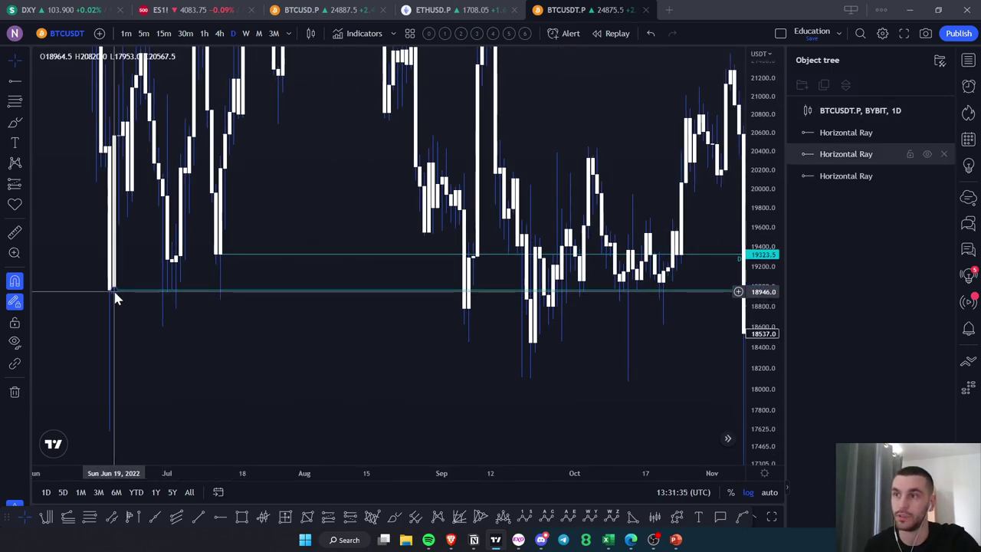
# Step: Move the 18964.5 ray down to the late September 2022 daily closing low at 18446.5
pyautogui.moveTo(115, 298); pyautogui.dragTo(464, 317)
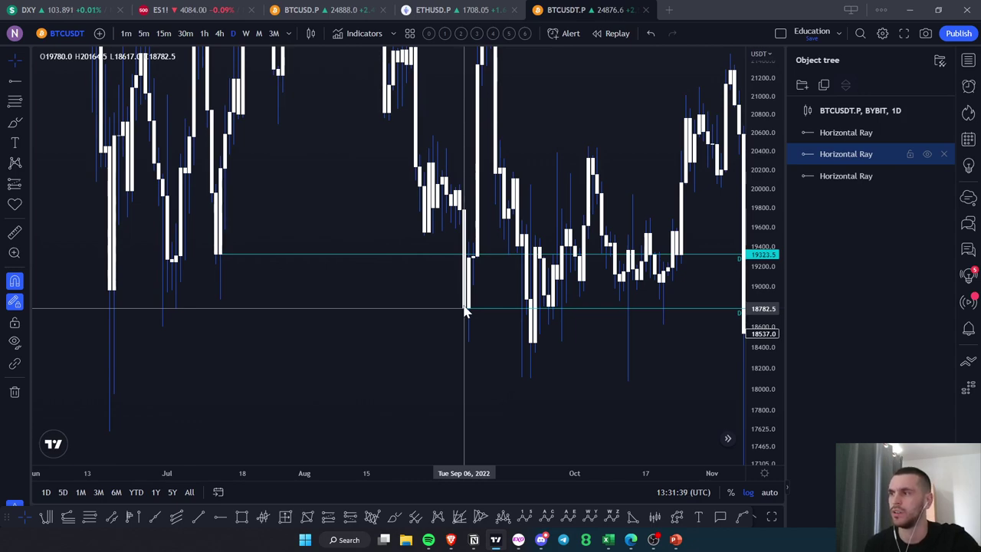
pyautogui.moveTo(465, 309); pyautogui.dragTo(534, 340)
pyautogui.moveTo(598, 383); pyautogui.dragTo(619, 422)
# Step: Move the 19323.5 ray up to 21290.5, starting at the November 6, 2022 daily candle
pyautogui.moveTo(251, 331); pyautogui.dragTo(374, 374)
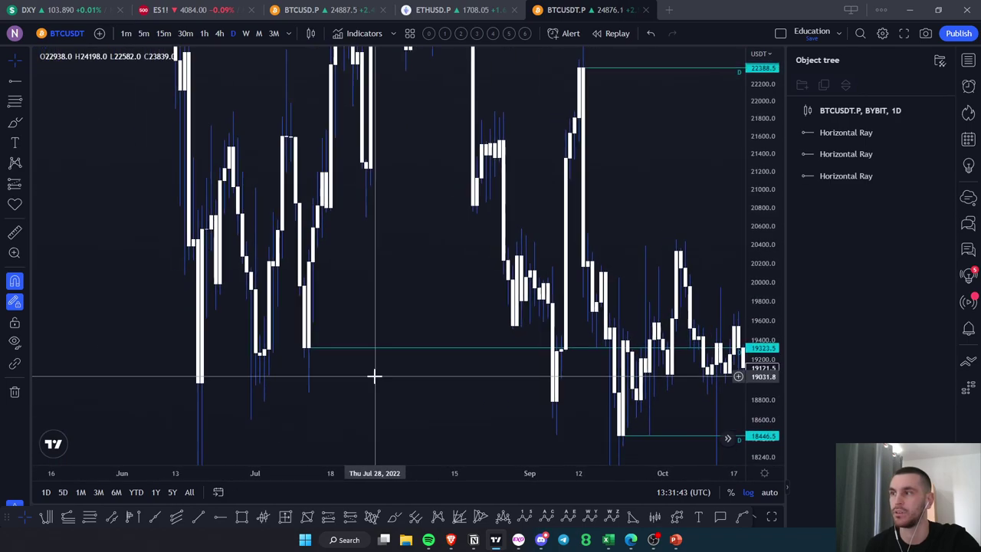
pyautogui.moveTo(324, 351); pyautogui.dragTo(307, 349)
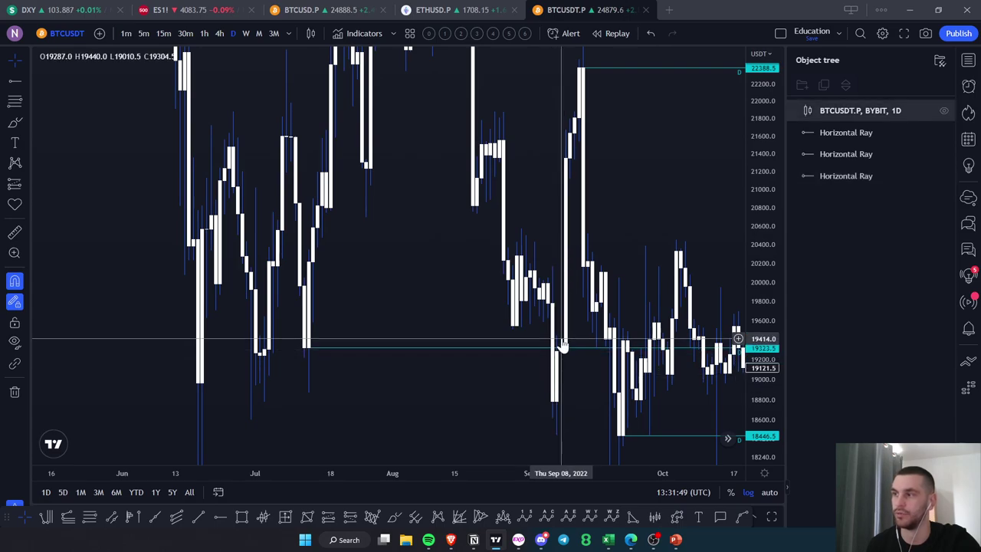
pyautogui.moveTo(313, 350)
pyautogui.mouseDown()
pyautogui.moveTo(245, 367)
pyautogui.moveTo(191, 354)
pyautogui.moveTo(281, 360)
pyautogui.moveTo(544, 302)
pyautogui.moveTo(639, 176)
pyautogui.moveTo(706, 168)
pyautogui.mouseUp()
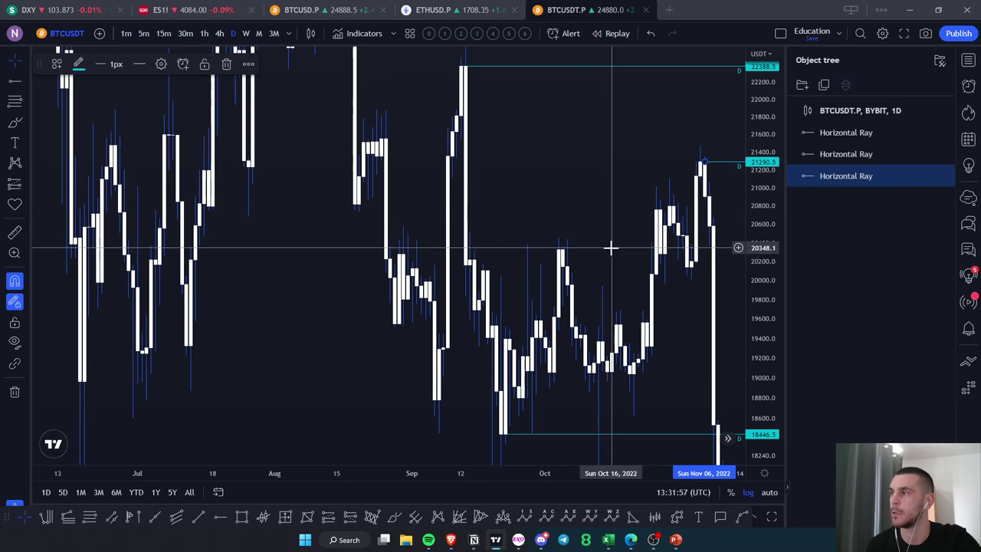
# Step: Examine the July to November 2022 daily candles relative to the 22388.5, 21290.5 and 18446.5 rays
pyautogui.moveTo(611, 247); pyautogui.dragTo(462, 320)
pyautogui.scroll(-4, 468, 319)
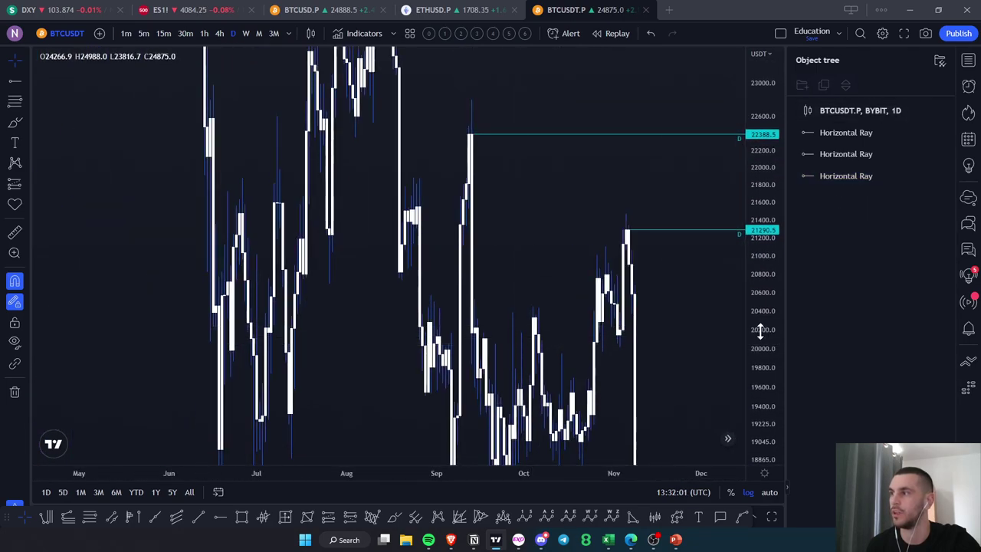
pyautogui.moveTo(760, 331); pyautogui.dragTo(757, 397)
pyautogui.scroll(4, 674, 343)
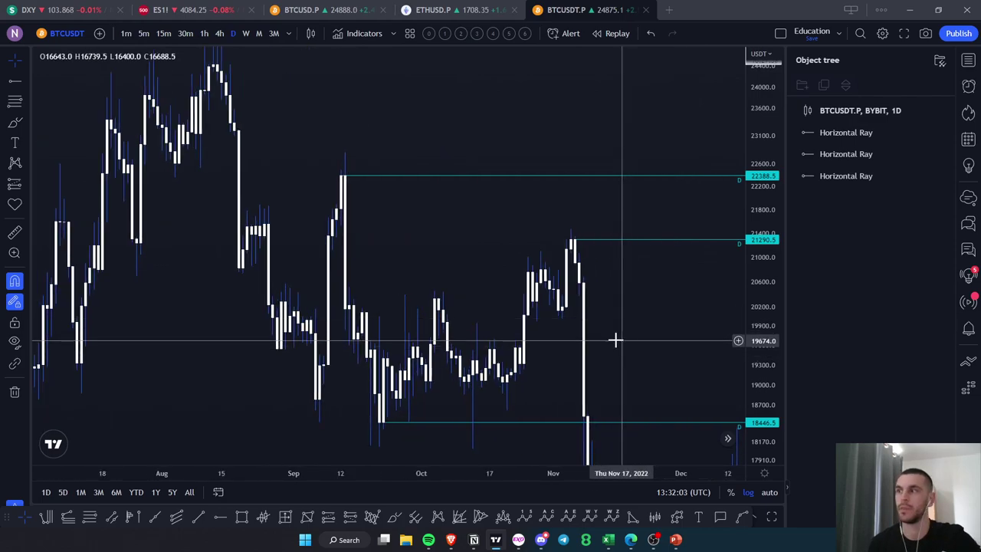
# Step: Examine the daily candles from November 2022 to January 2023 around the 18446.5 ray, including the mid-December wick
pyautogui.moveTo(615, 340); pyautogui.dragTo(310, 344)
pyautogui.moveTo(626, 383); pyautogui.dragTo(608, 344)
pyautogui.scroll(-3, 665, 372)
pyautogui.moveTo(761, 408); pyautogui.dragTo(757, 451)
pyautogui.moveTo(565, 314); pyautogui.dragTo(584, 293)
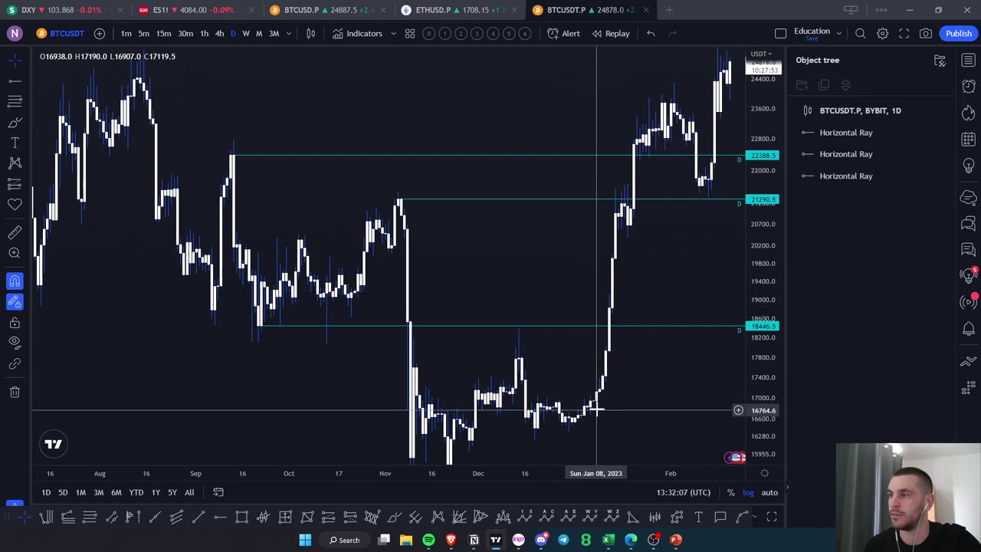
pyautogui.moveTo(596, 409); pyautogui.dragTo(612, 359)
pyautogui.moveTo(768, 416); pyautogui.dragTo(749, 235)
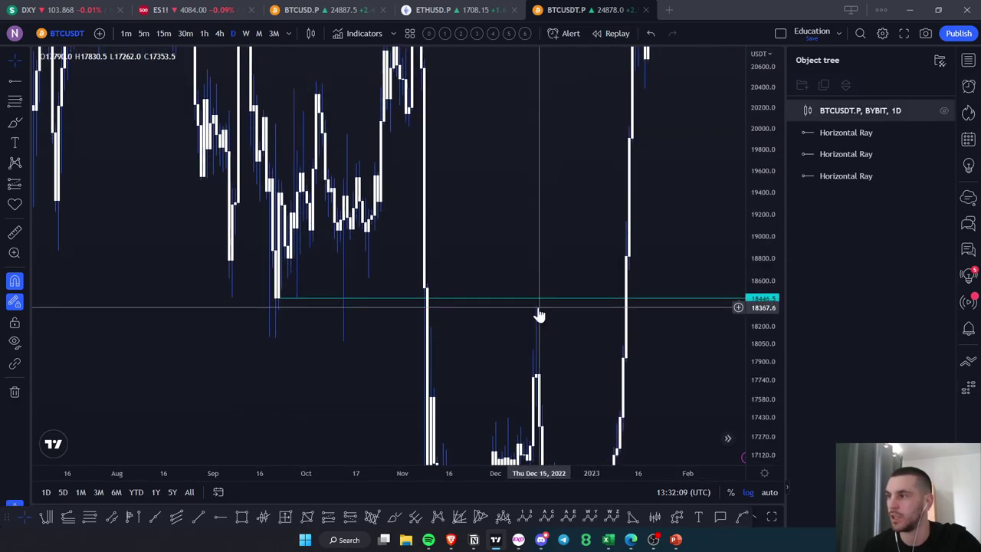
pyautogui.moveTo(547, 307); pyautogui.dragTo(547, 267)
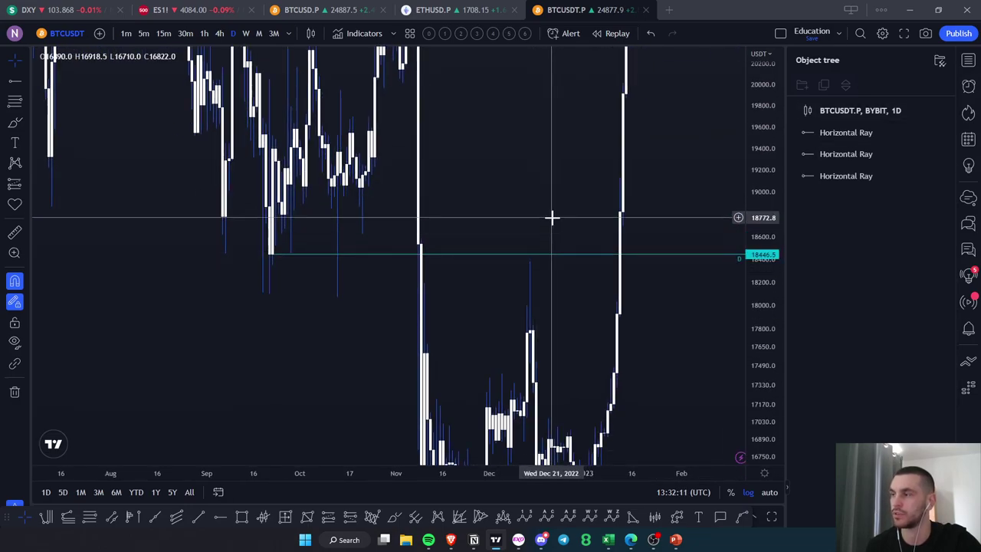
pyautogui.moveTo(552, 218); pyautogui.dragTo(485, 468)
# Step: Examine the January and February 2023 daily candle wicks and closes around the 21290.5 ray
pyautogui.click(350, 206)
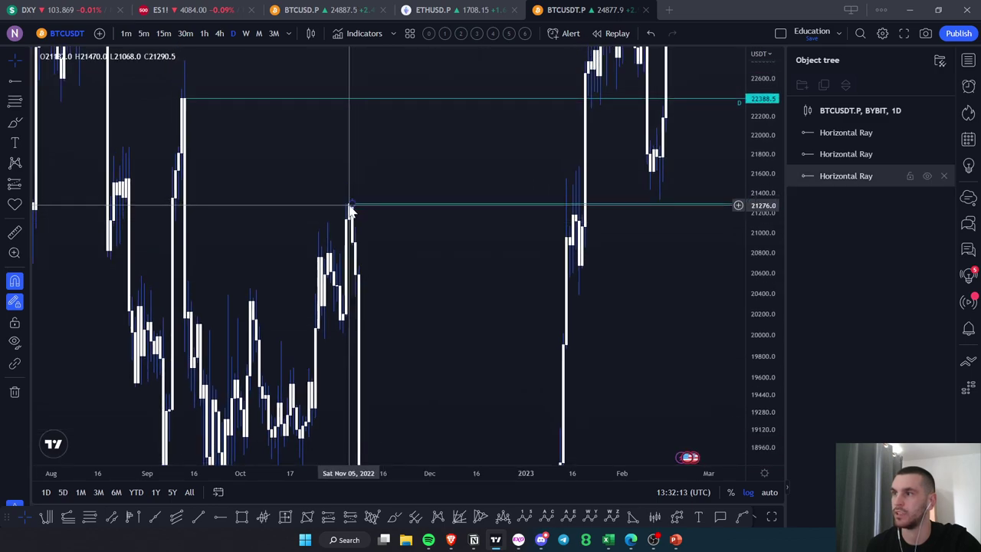
pyautogui.moveTo(416, 262); pyautogui.dragTo(429, 351)
pyautogui.scroll(3, 422, 344)
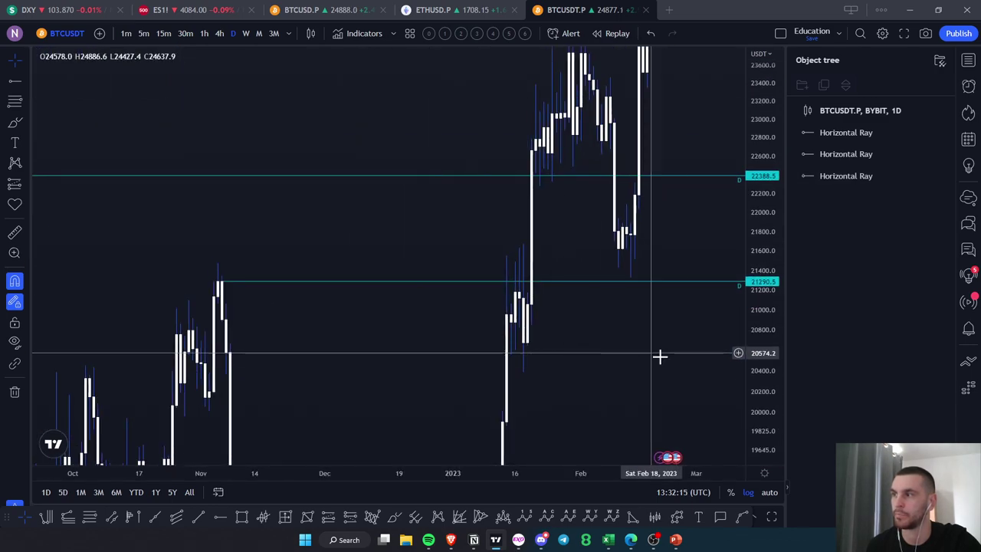
pyautogui.moveTo(758, 401); pyautogui.dragTo(754, 296)
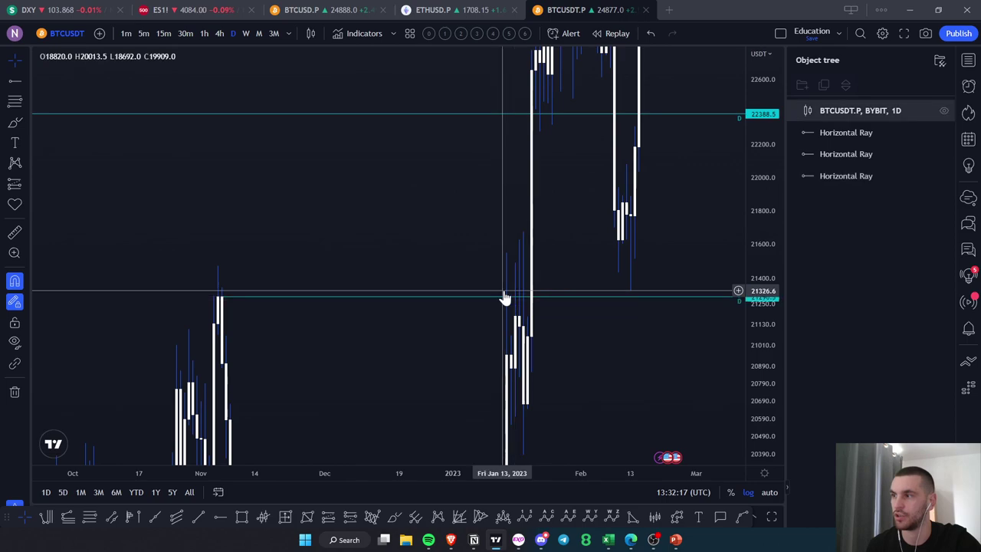
pyautogui.moveTo(758, 330); pyautogui.dragTo(771, 422)
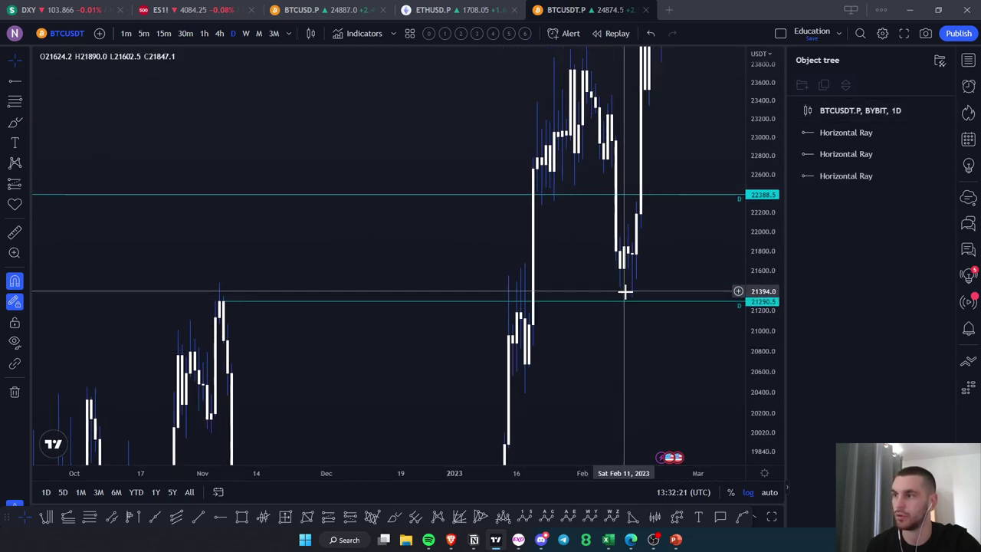
# Step: Draw a rectangle from the 21290.5 ray up to the early November 2022 wick high, extending right to early March 2023
pyautogui.click(240, 517)
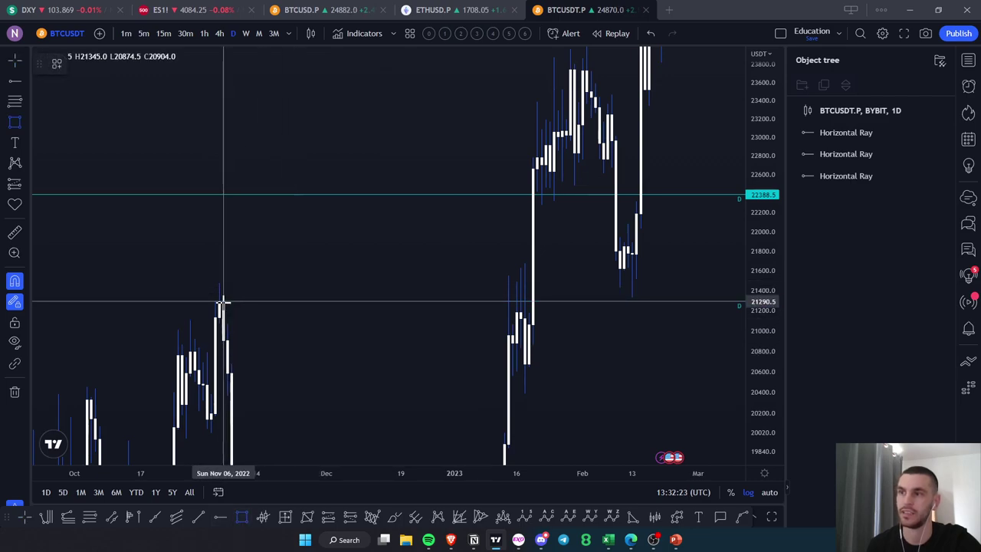
pyautogui.moveTo(222, 299)
pyautogui.mouseDown()
pyautogui.moveTo(231, 279)
pyautogui.moveTo(713, 320)
pyautogui.mouseUp()
pyautogui.click(709, 397)
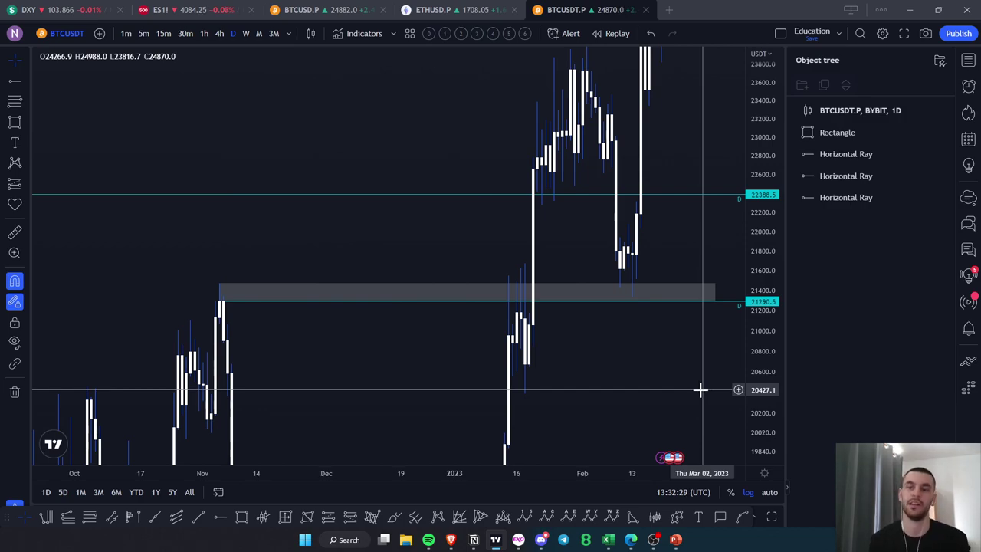
# Step: Remove all drawings from the daily chart, including the rectangle and the three horizontal rays
pyautogui.scroll(-3, 705, 291)
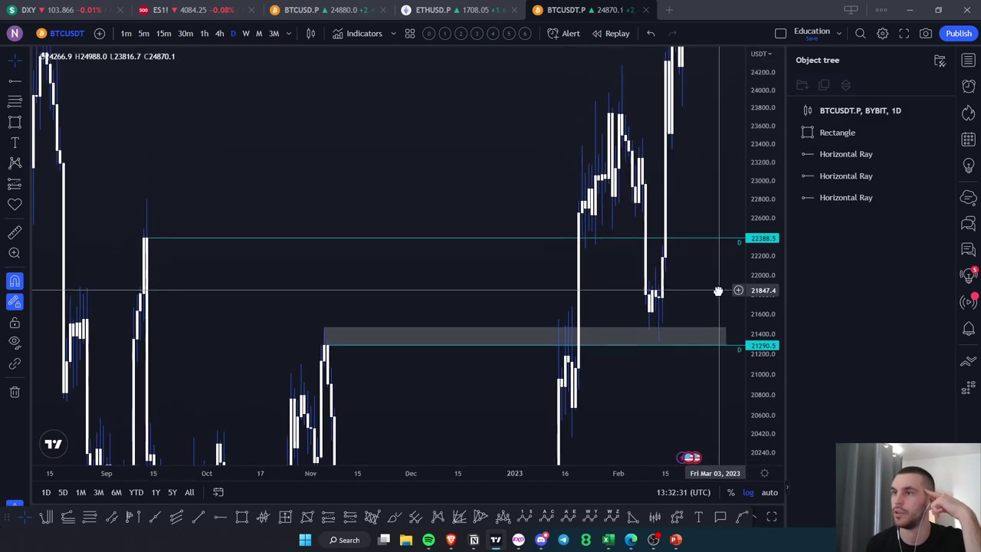
pyautogui.moveTo(502, 210); pyautogui.dragTo(534, 229)
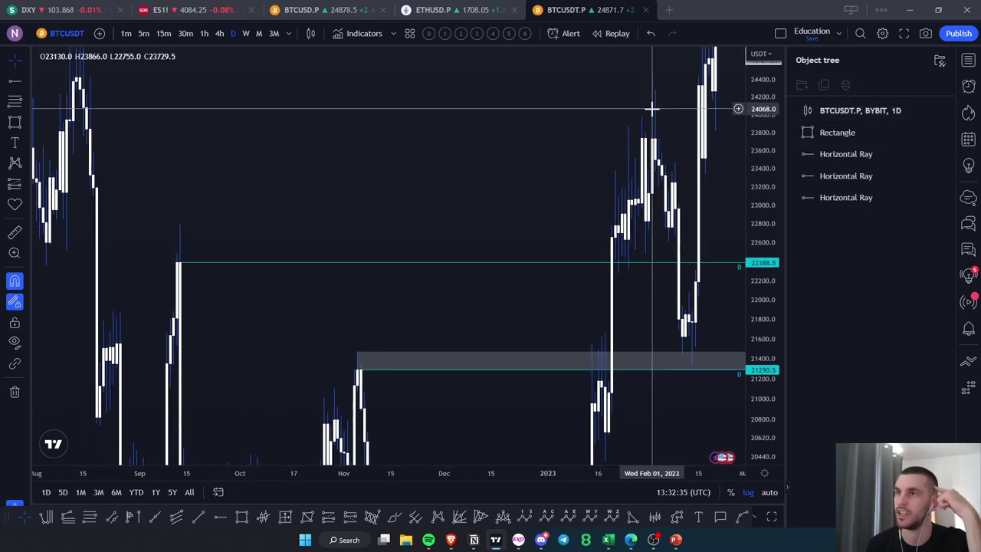
pyautogui.scroll(-1, 440, 94)
pyautogui.moveTo(434, 101); pyautogui.dragTo(339, 160)
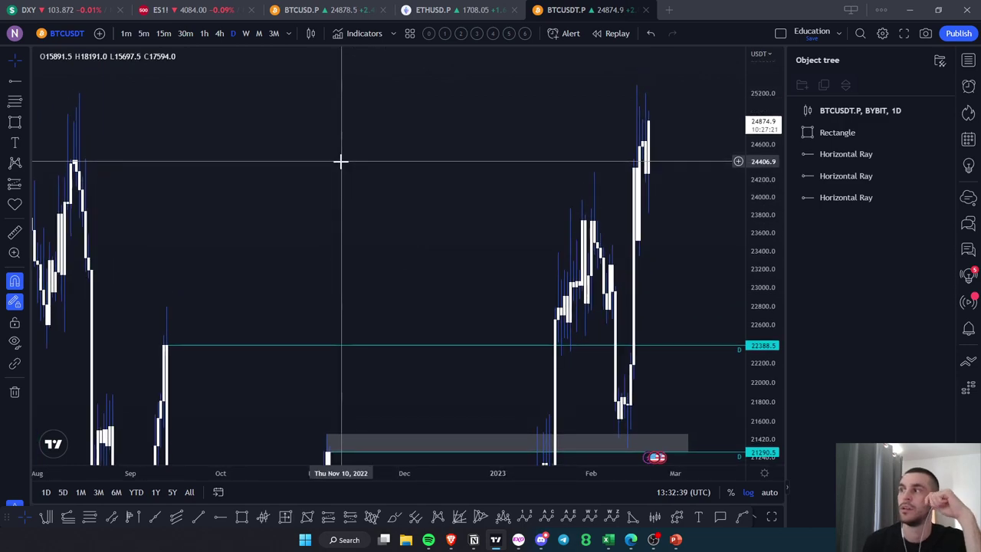
pyautogui.scroll(-2, 617, 282)
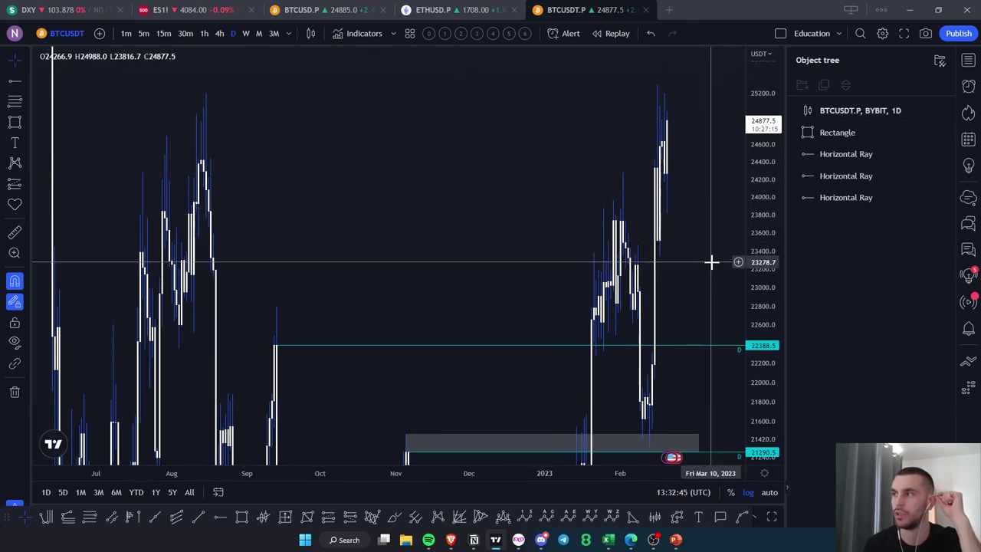
pyautogui.rightClick(461, 167)
pyautogui.click(536, 422)
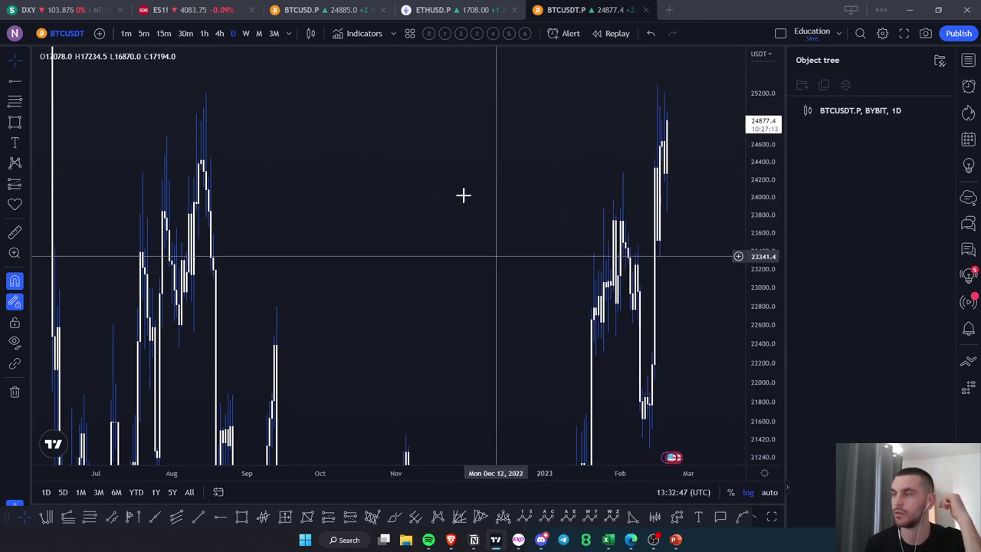
# Step: Switch the chart to the monthly timeframe, focused on the 2022 to early 2023 candles
pyautogui.click(246, 35)
pyautogui.click(259, 34)
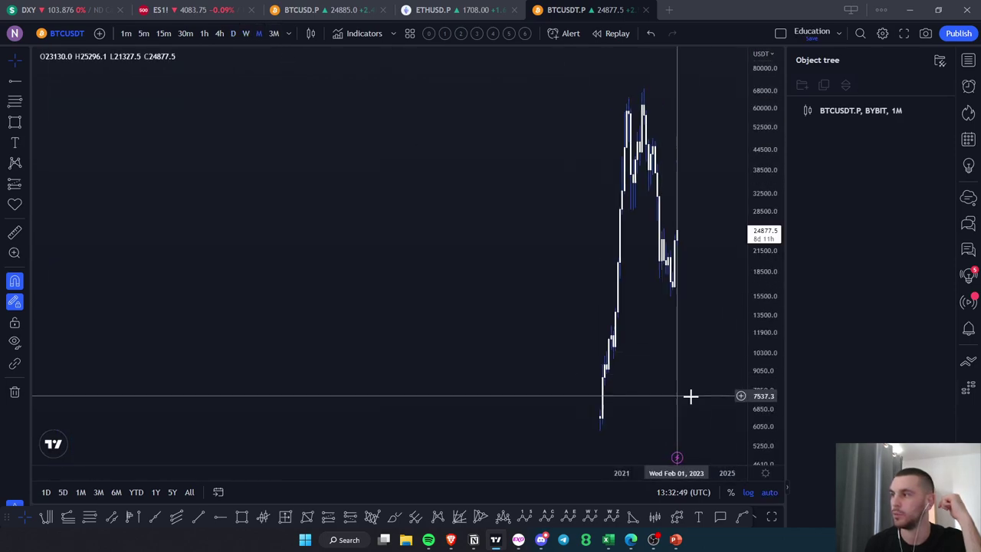
pyautogui.scroll(6, 679, 345)
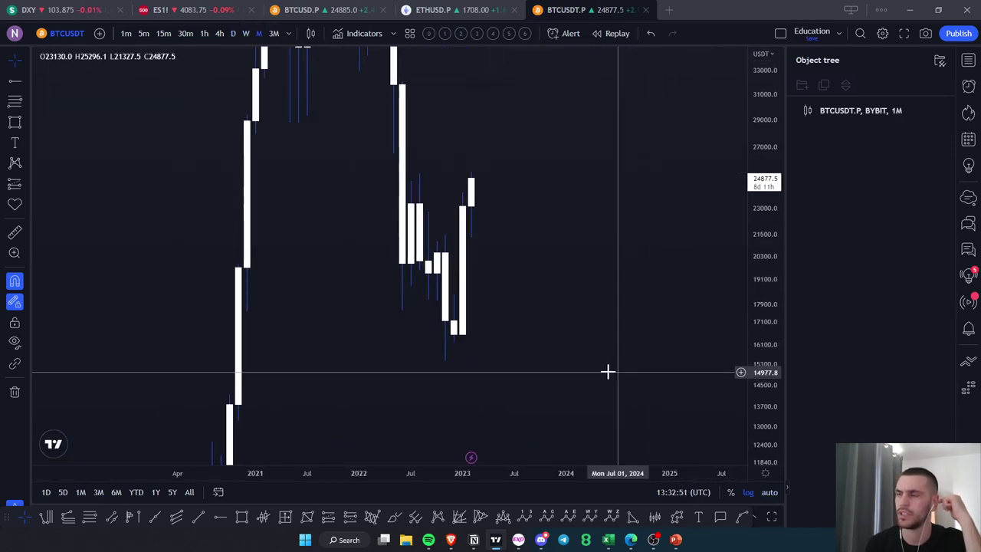
pyautogui.moveTo(753, 412); pyautogui.dragTo(736, 229)
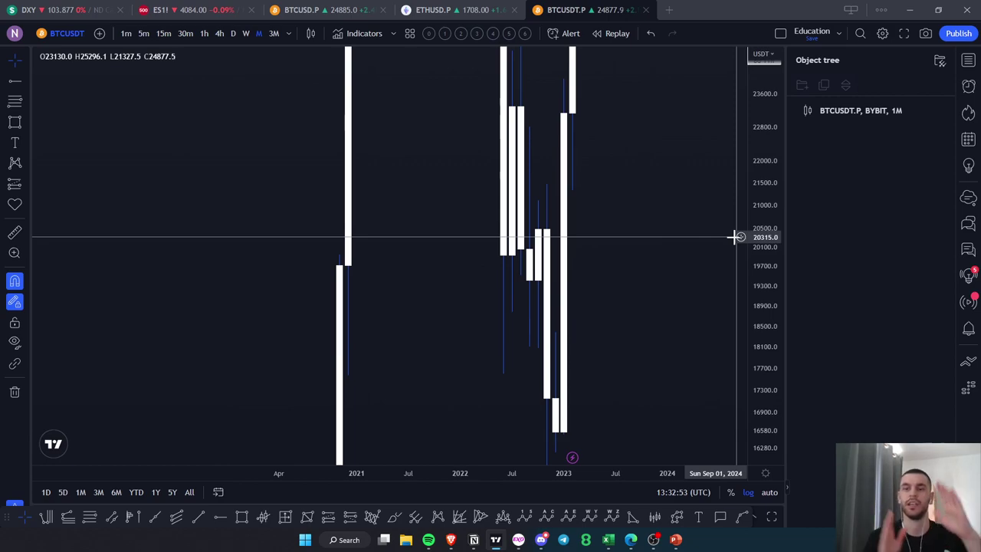
pyautogui.moveTo(626, 329); pyautogui.dragTo(575, 197)
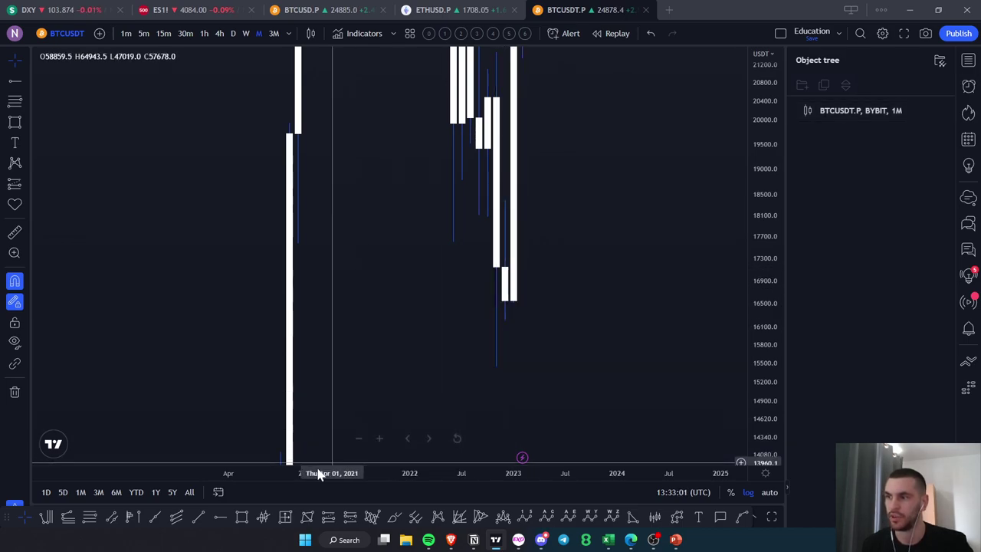
# Step: Place a horizontal ray at 16549.5 from the January 2023 monthly candle's open and apply the monthly drawing template
pyautogui.click(222, 517)
pyautogui.click(513, 301)
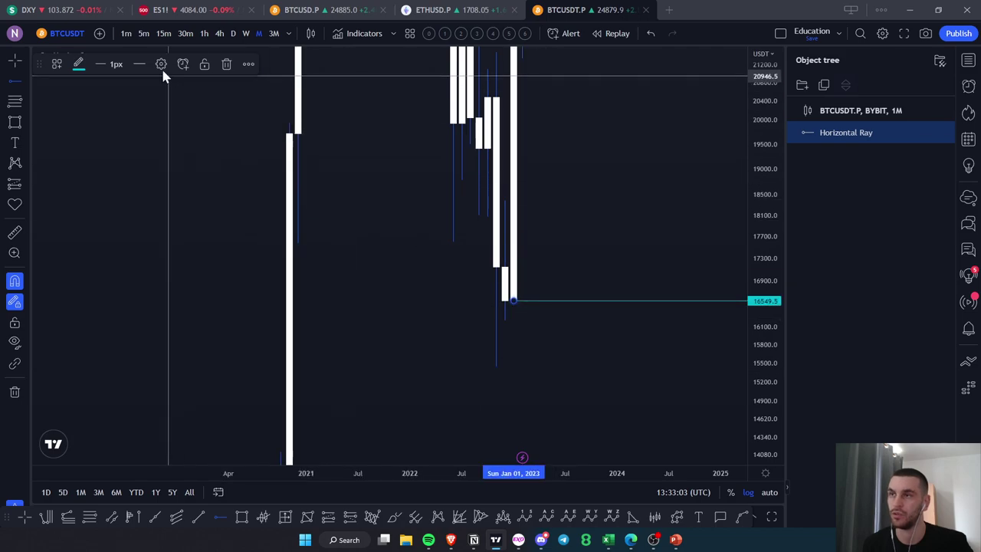
pyautogui.click(58, 65)
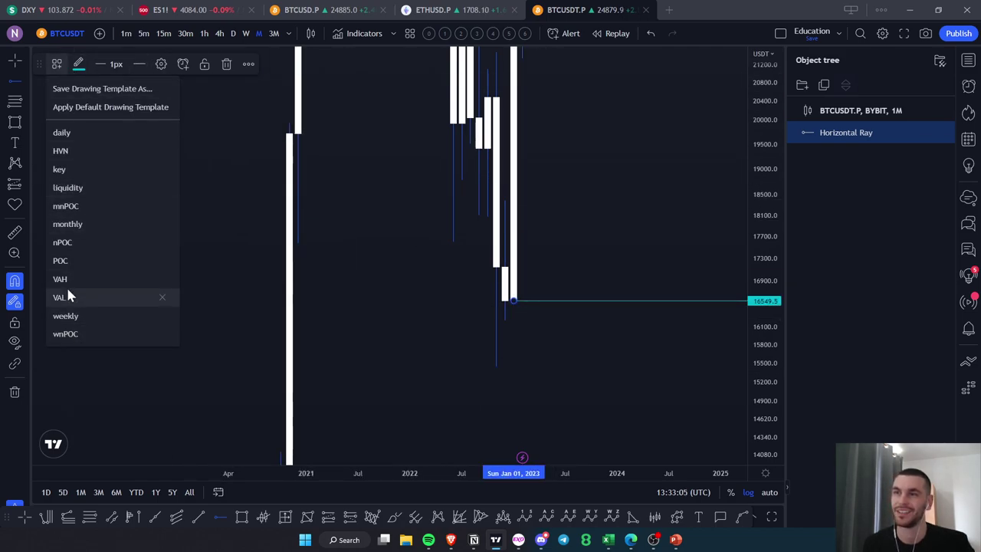
pyautogui.click(66, 227)
pyautogui.click(652, 243)
pyautogui.moveTo(771, 306); pyautogui.dragTo(768, 276)
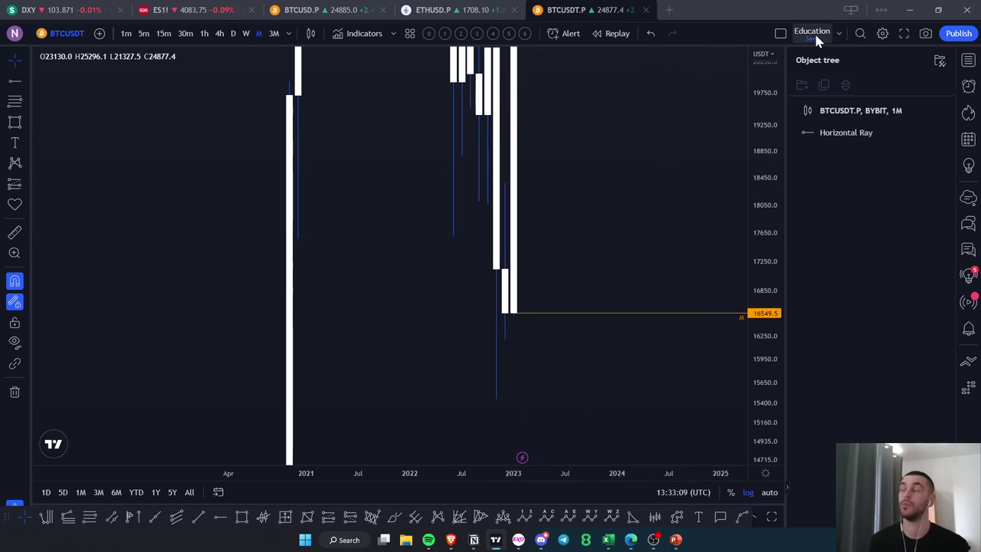
pyautogui.moveTo(671, 140); pyautogui.dragTo(637, 200)
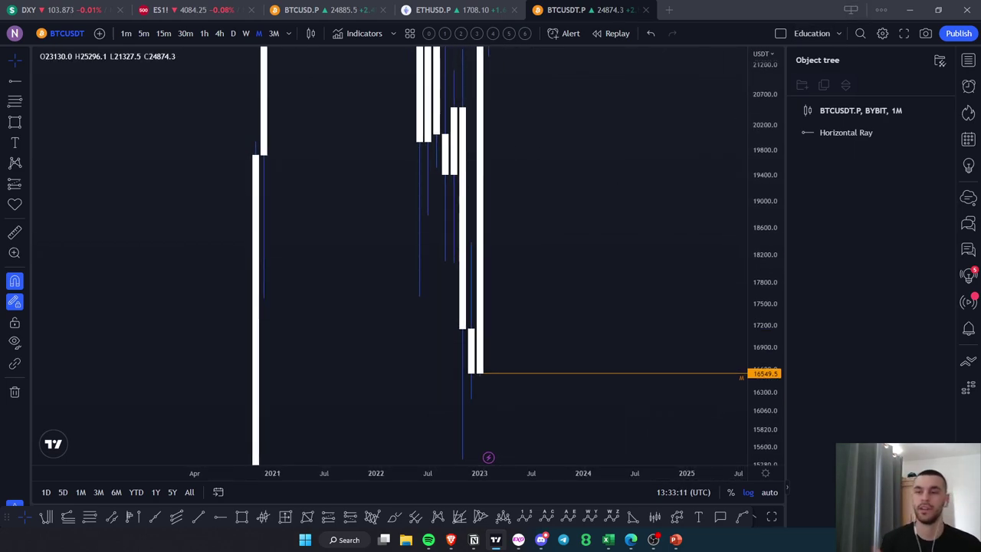